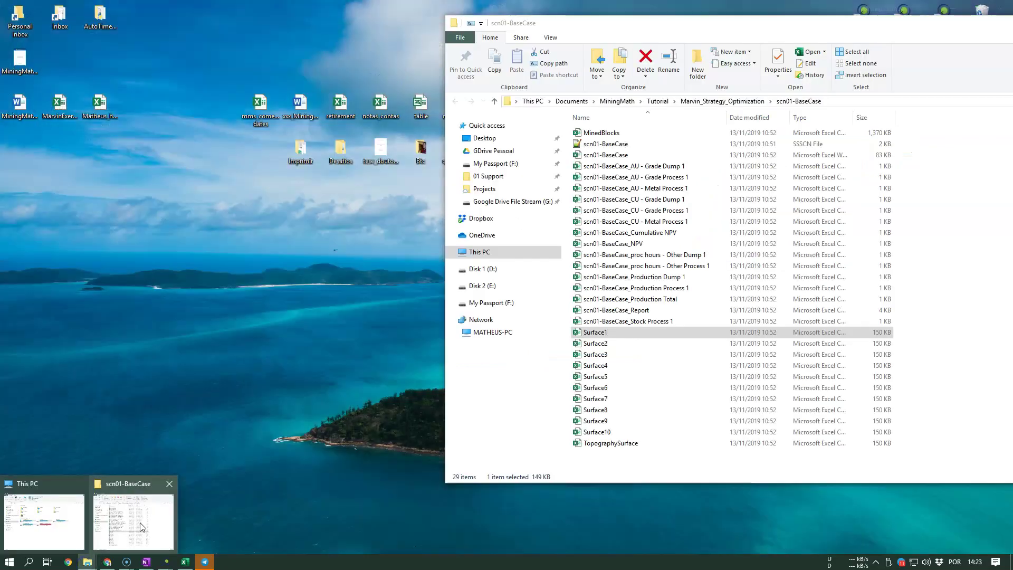
# - Open the TopographySurface file from the scn01-BaseCase folder
pyautogui.click(139, 522)
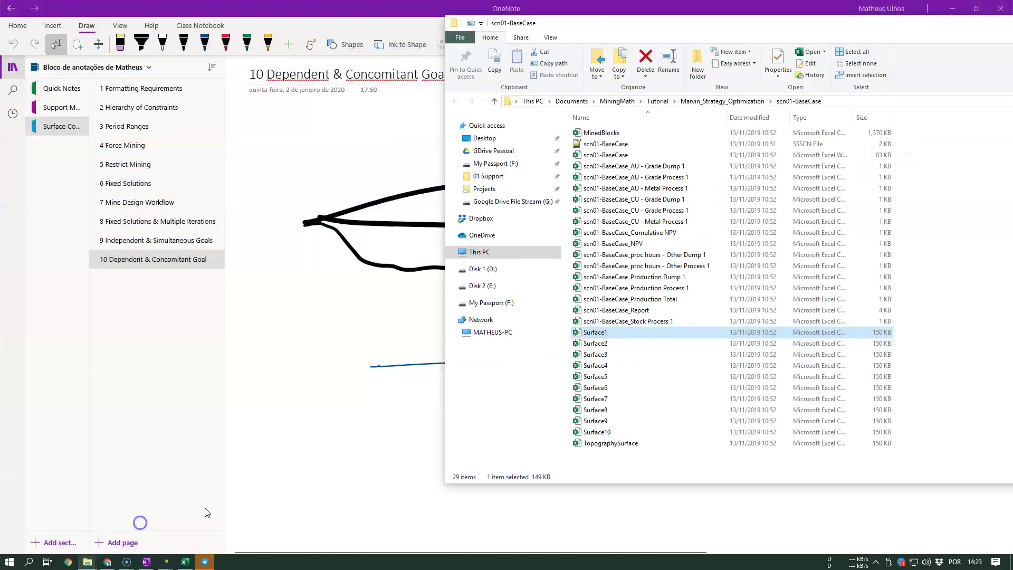
pyautogui.click(615, 447)
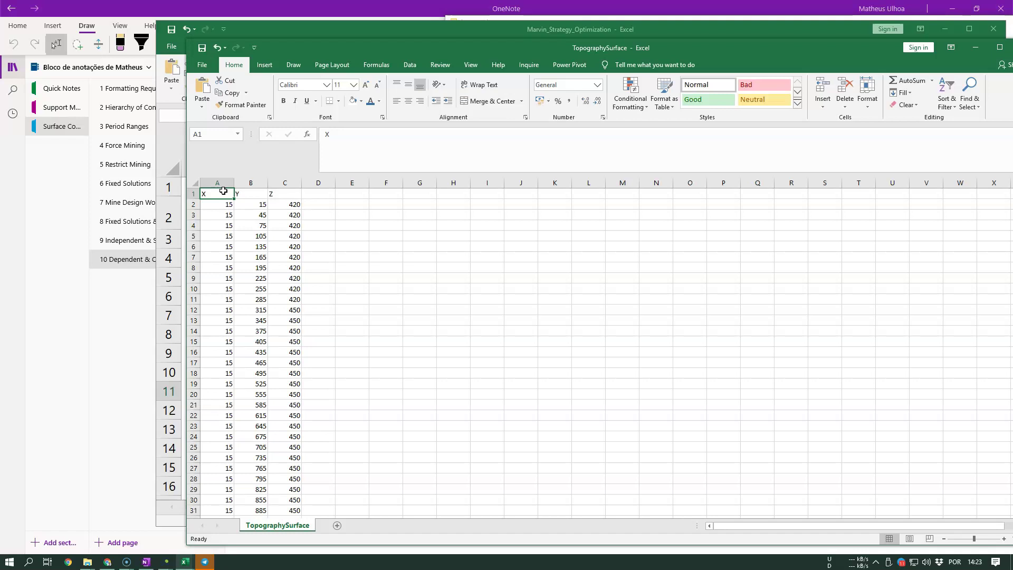
# - Review the 1 Formatting Requirements page in OneNote, and compare it with the X, Y and Z columns of the TopographySurface workbook in Excel
pyautogui.click(132, 88)
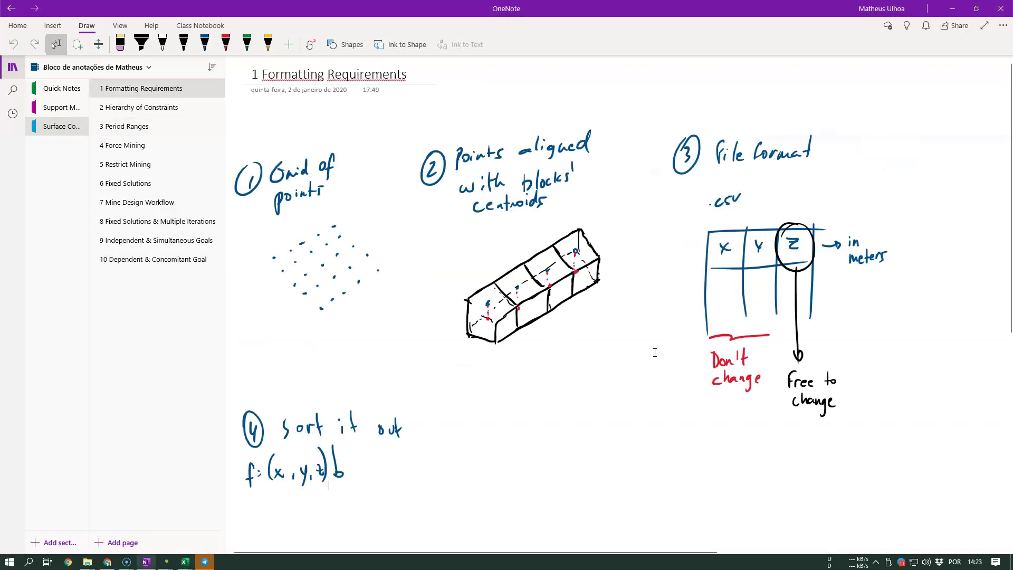
pyautogui.moveTo(186, 563)
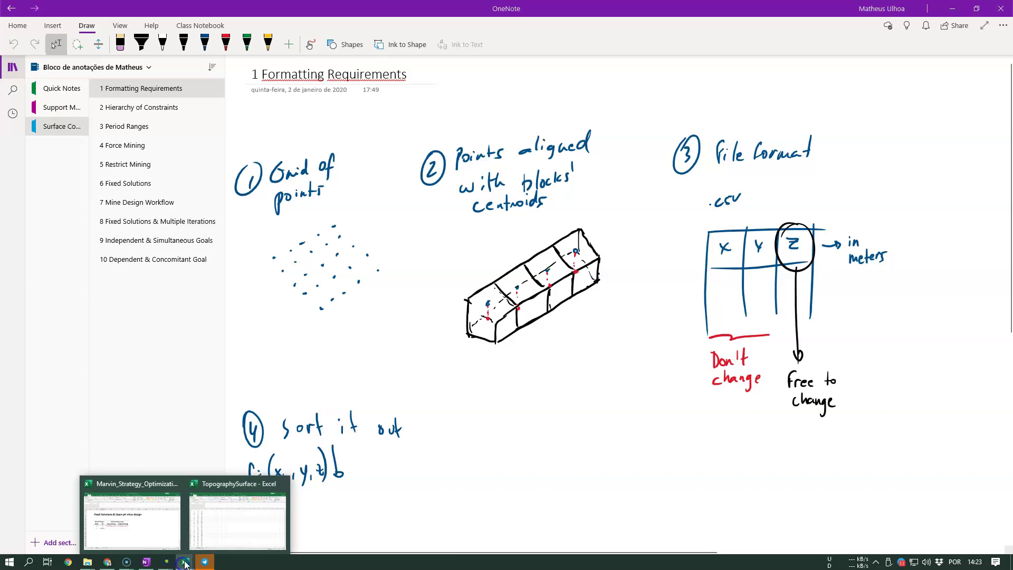
pyautogui.click(237, 520)
pyautogui.click(277, 194)
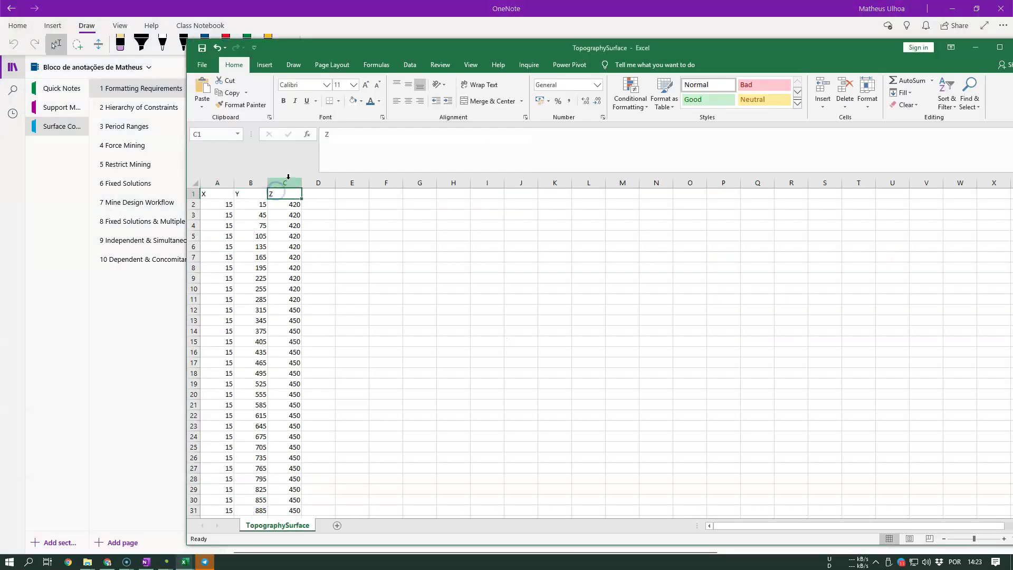
pyautogui.click(288, 178)
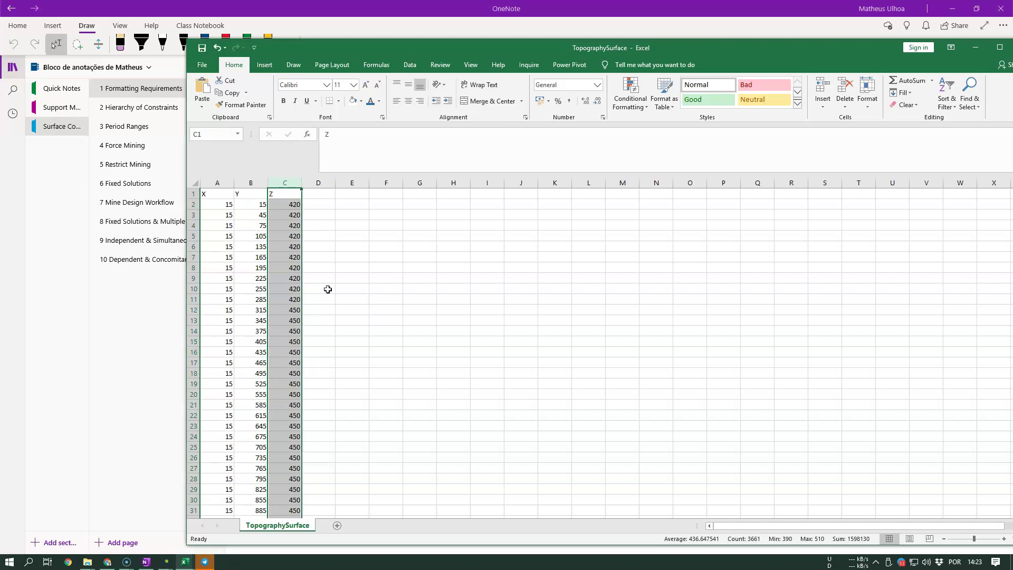
pyautogui.moveTo(216, 183); pyautogui.dragTo(291, 181)
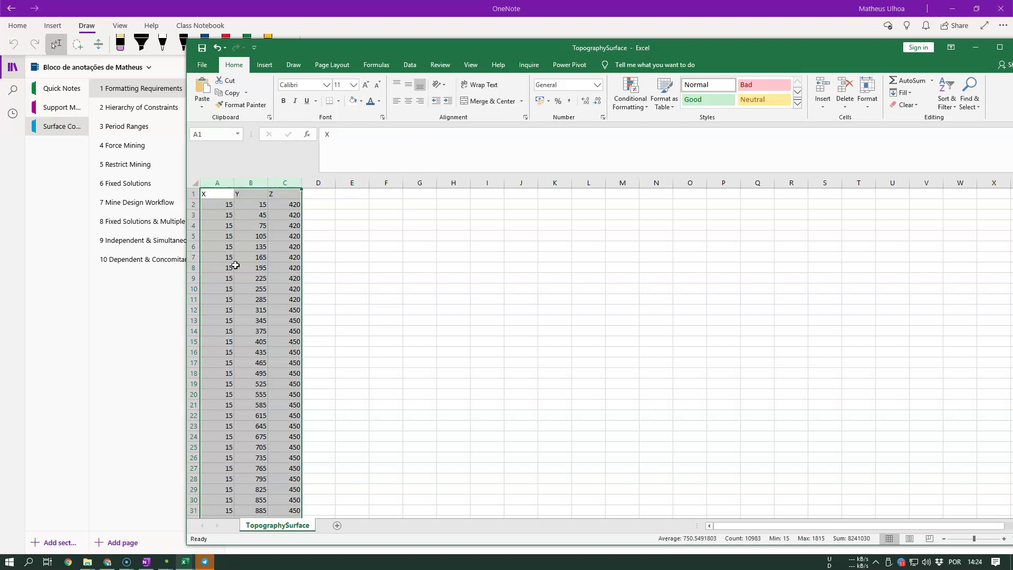
# - Maximize the TopographySurface workbook window and zoom the sheet to 130%
pyautogui.moveTo(596, 47); pyautogui.dragTo(487, 41)
pyautogui.click(901, 42)
pyautogui.click(985, 549)
pyautogui.click(986, 549)
pyautogui.click(985, 549)
pyautogui.click(320, 291)
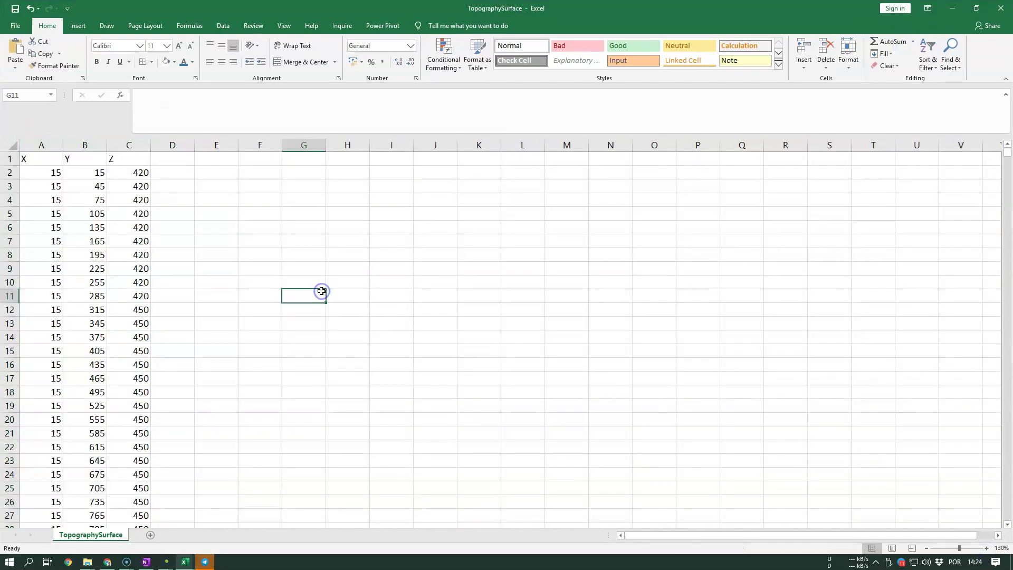
# - Examine the Z values in C2:C19 and the files in the scn01-BaseCase folder
pyautogui.moveTo(129, 173); pyautogui.dragTo(137, 407)
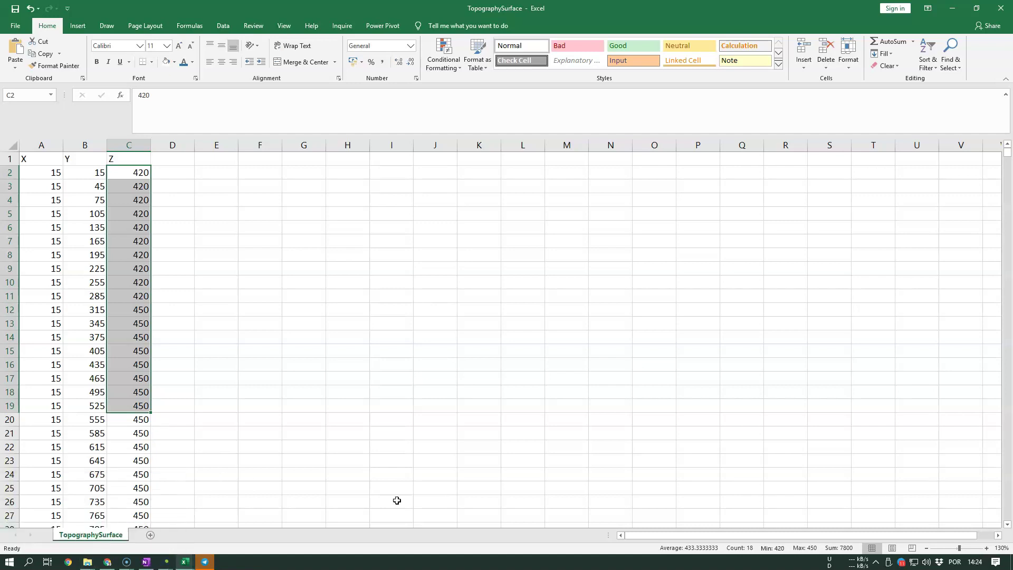
pyautogui.moveTo(88, 561)
pyautogui.click(149, 534)
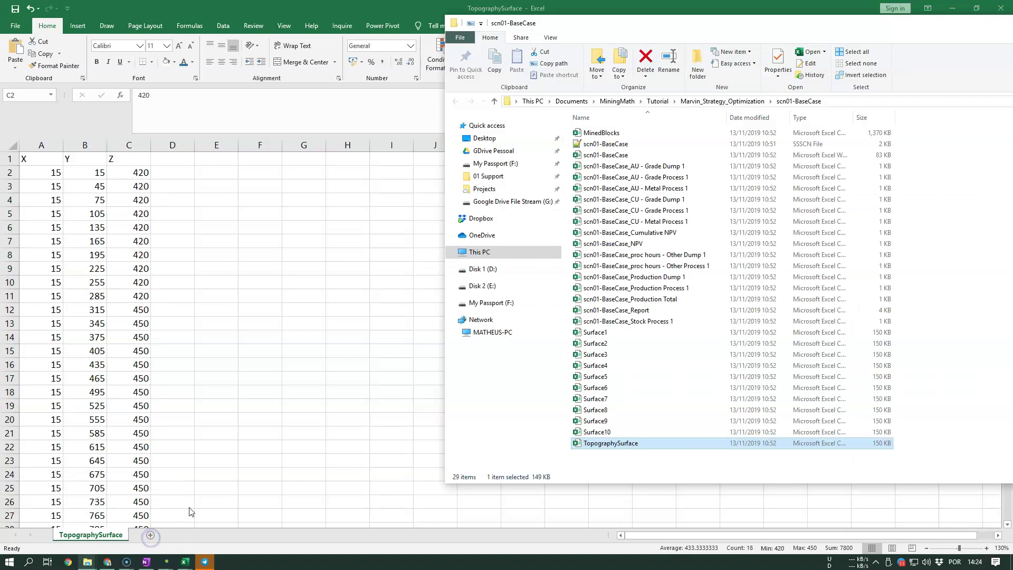
# - Switch to OneNote and add a new page titled "11 Tips & Tricks: Topography" to the current section
pyautogui.click(149, 563)
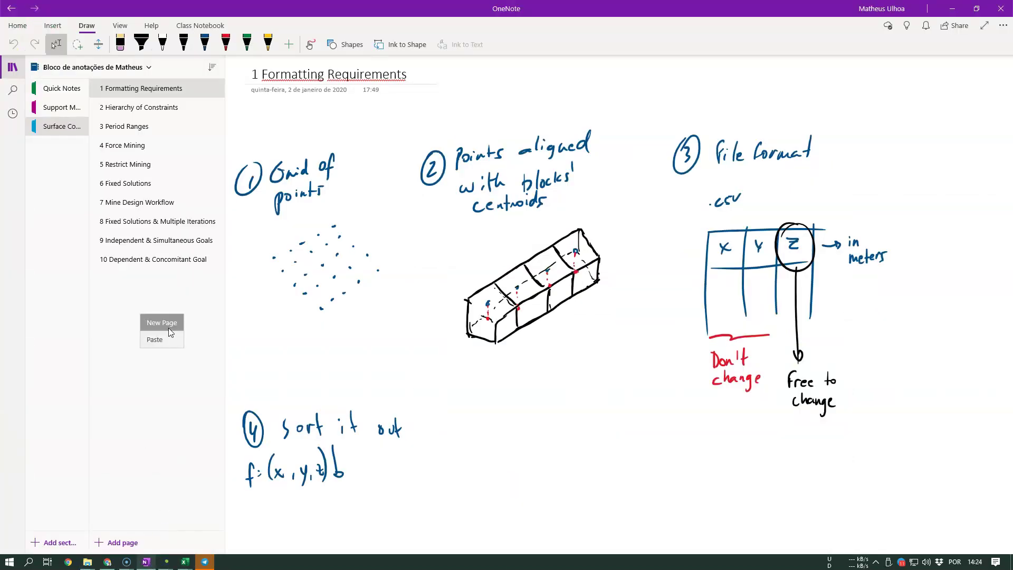
pyautogui.click(169, 328)
pyautogui.write('11')
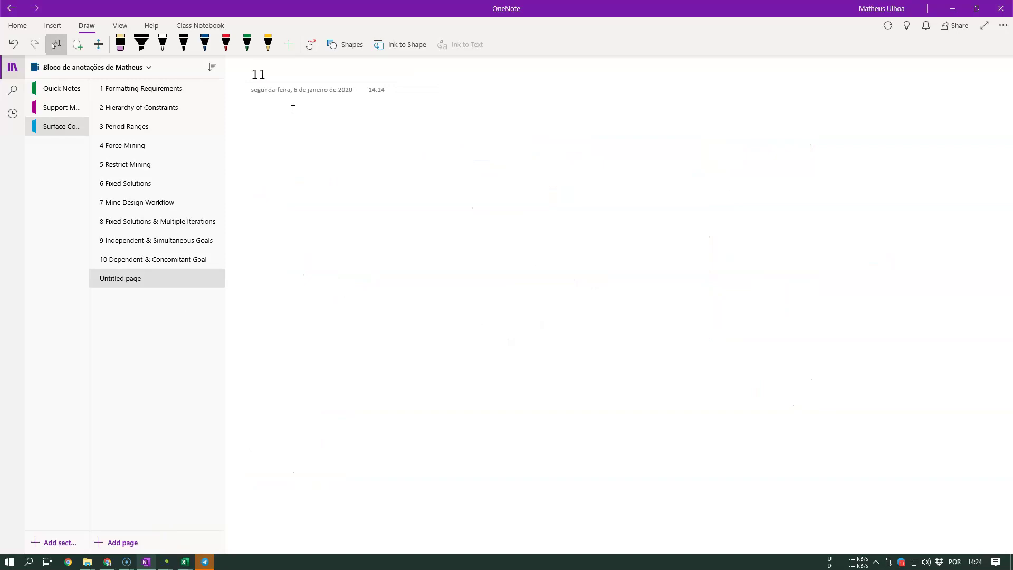
pyautogui.write(' Topography ')
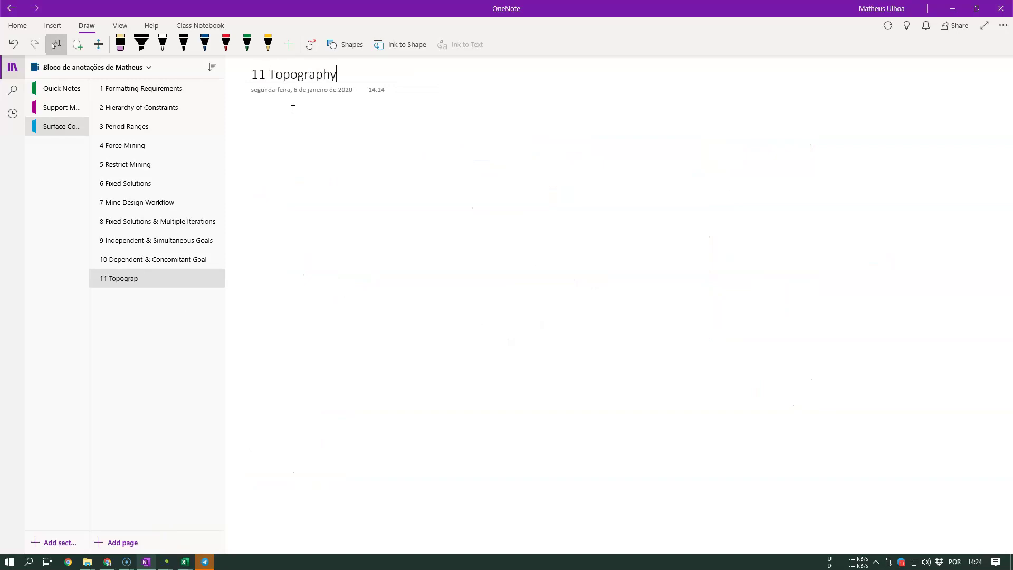
pyautogui.write('Tips ')
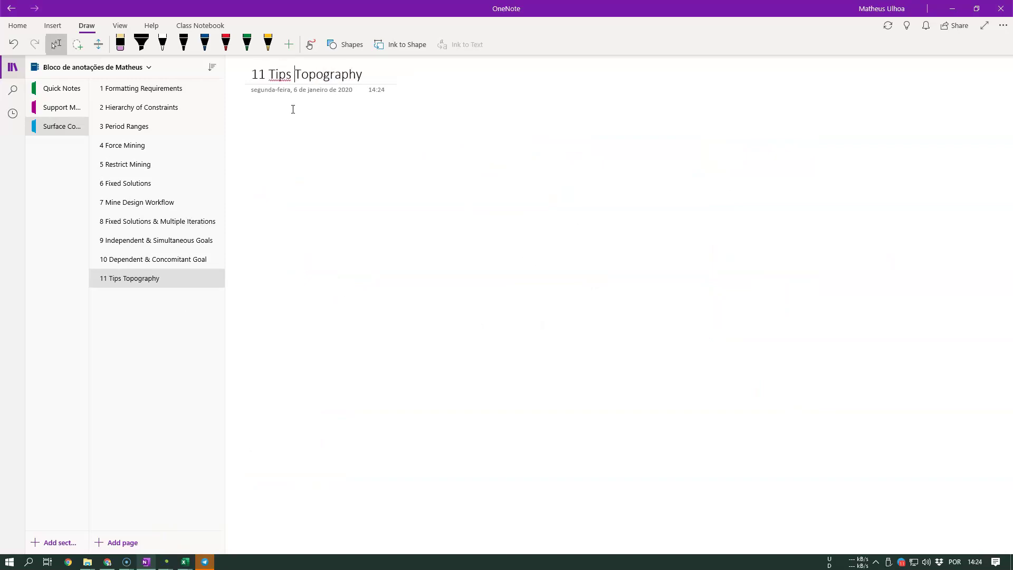
pyautogui.write('& Tricks:')
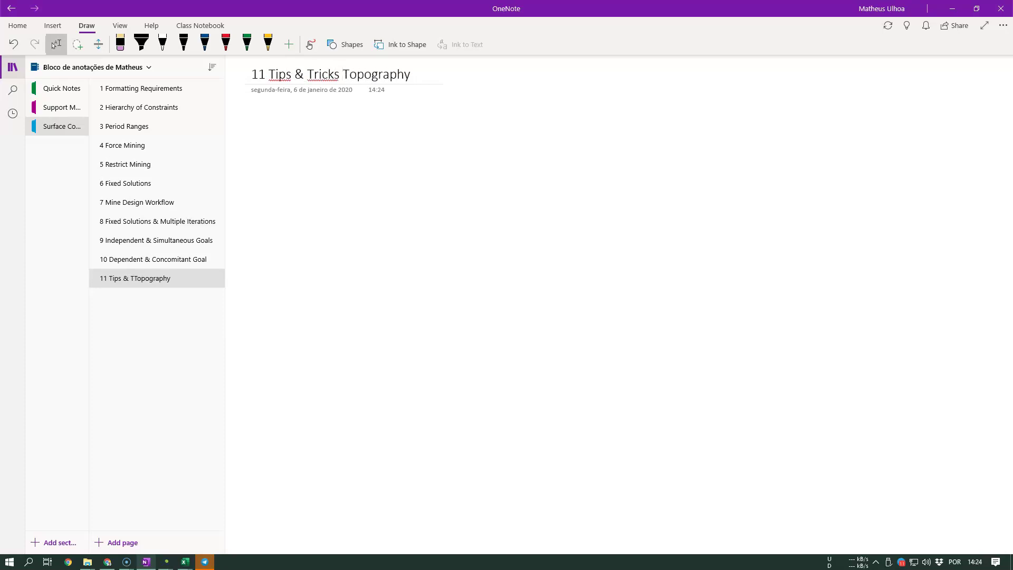
# - Add another page, reusing the copied title of page 11 and renumbering it as "12 Tips & Tricks: Topography"
pyautogui.hotkey('ctrl', 'a')
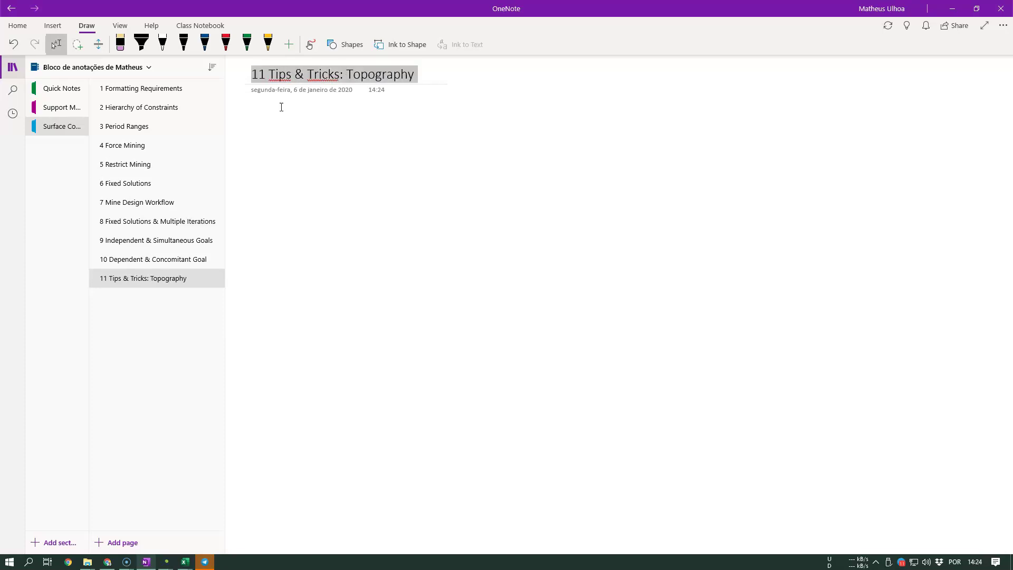
pyautogui.rightClick(134, 301)
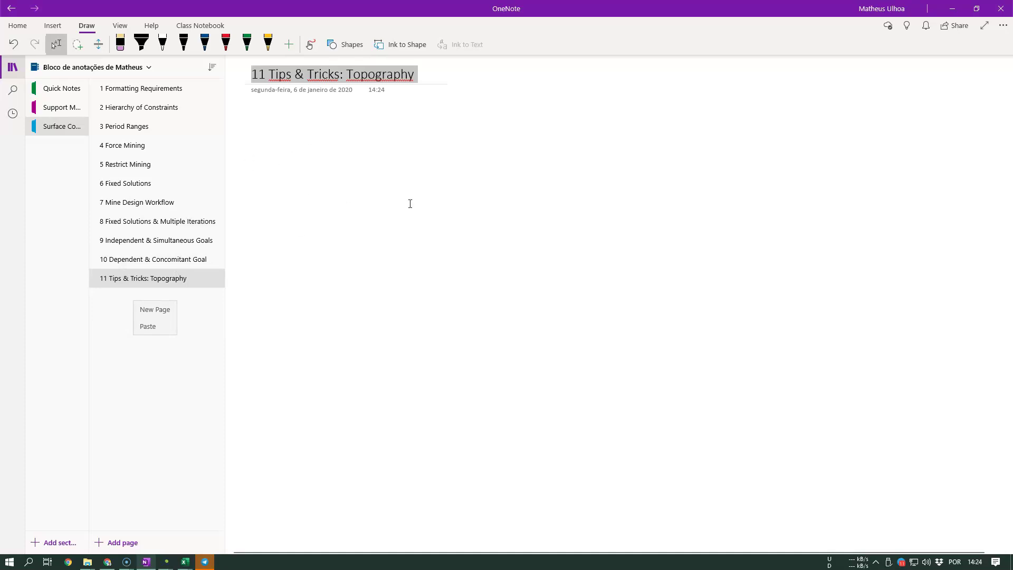
pyautogui.click(169, 314)
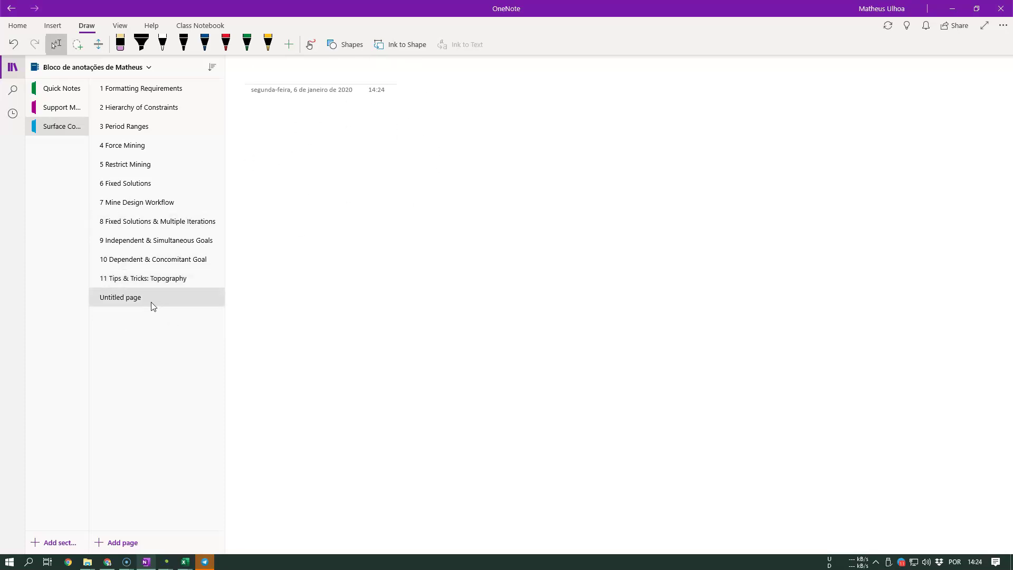
pyautogui.write('12')
pyautogui.hotkey('ctrl', 'v')
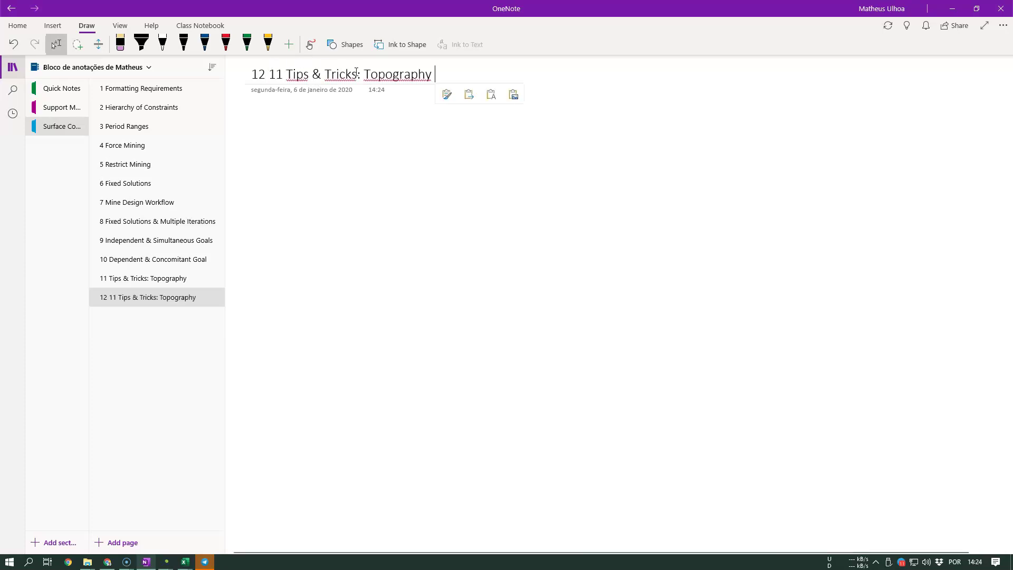
pyautogui.doubleClick(396, 74)
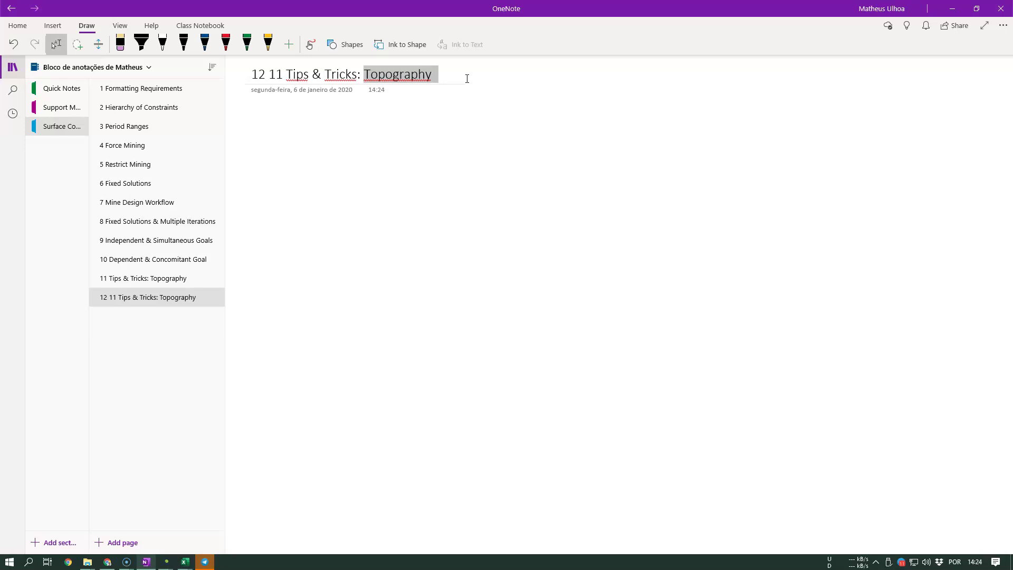
pyautogui.doubleClick(275, 74)
pyautogui.press('Delete')
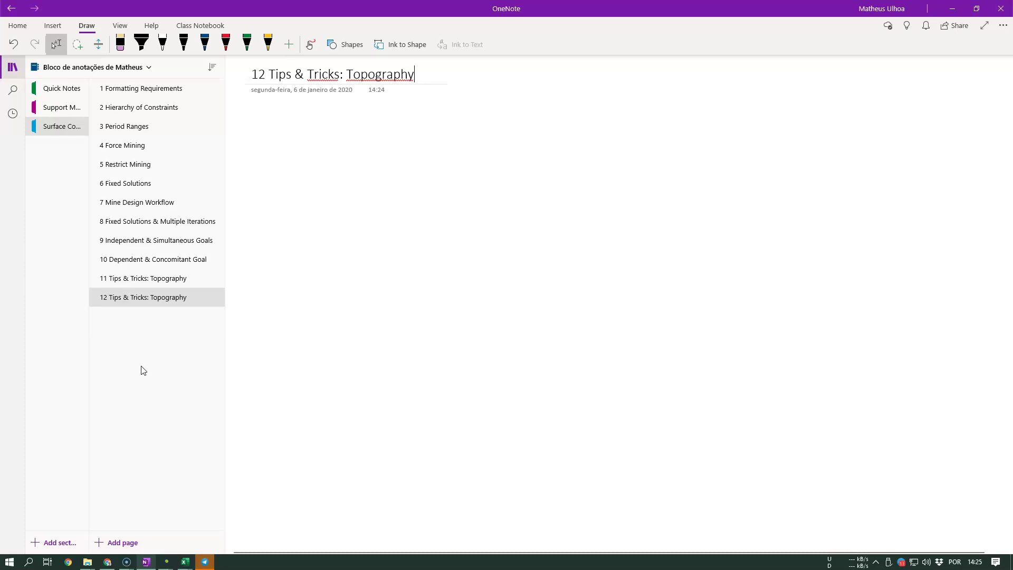
# - Switch back to the TopographySurface workbook in Excel and clear the selection of the Z values
pyautogui.moveTo(185, 561)
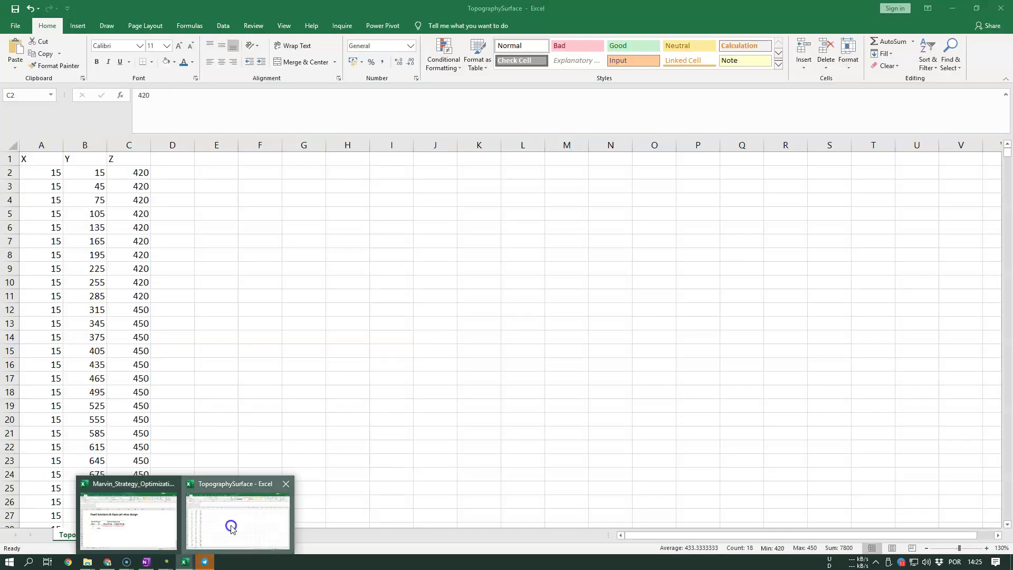
pyautogui.click(230, 524)
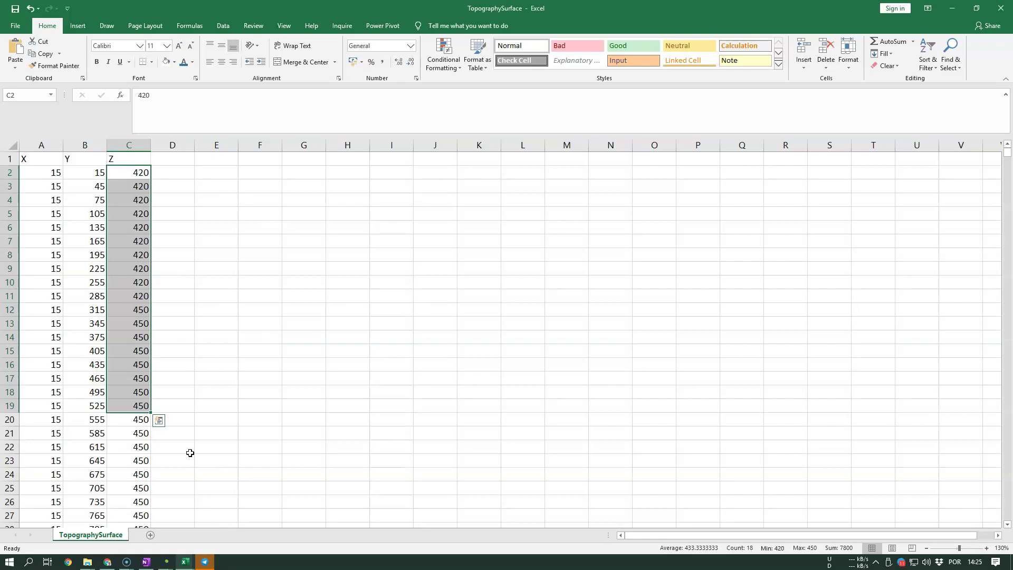
pyautogui.click(208, 400)
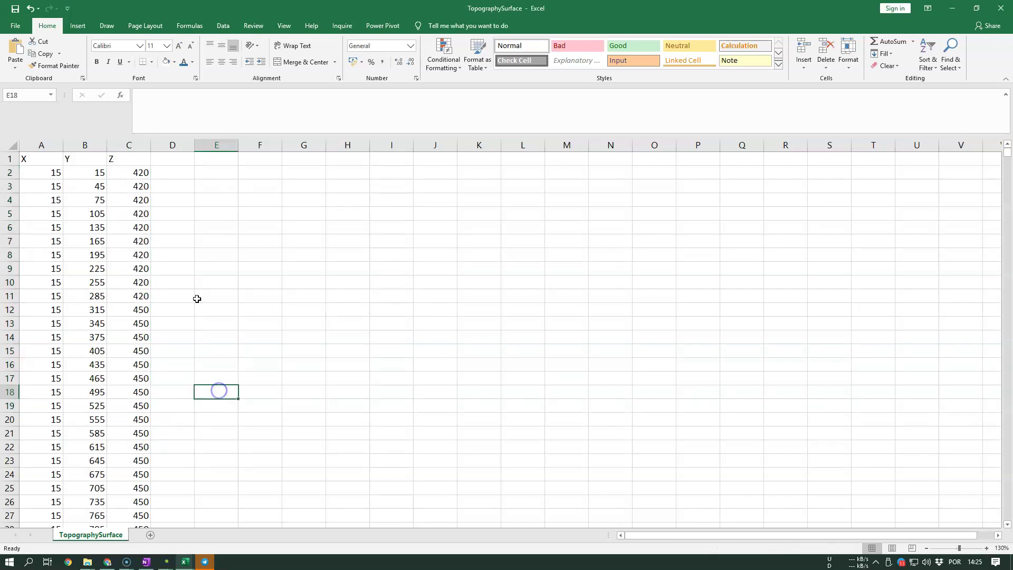
pyautogui.moveTo(43, 159); pyautogui.dragTo(77, 158)
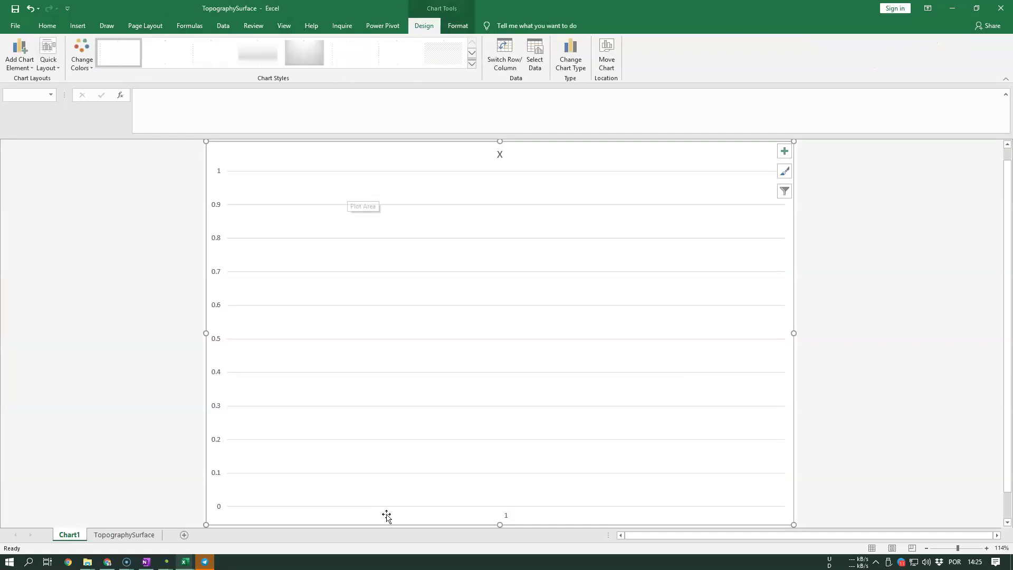
pyautogui.click(571, 55)
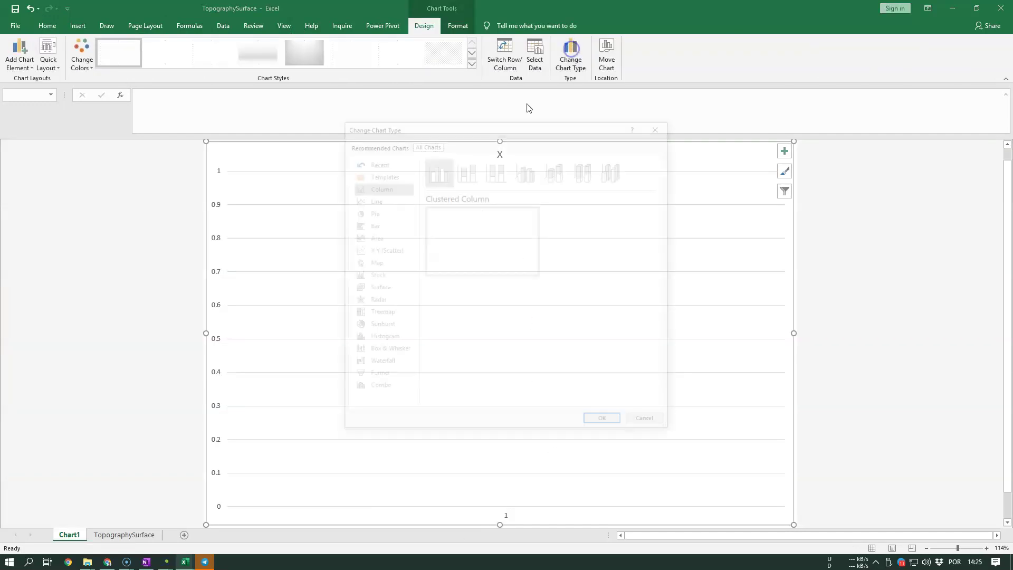
pyautogui.click(384, 249)
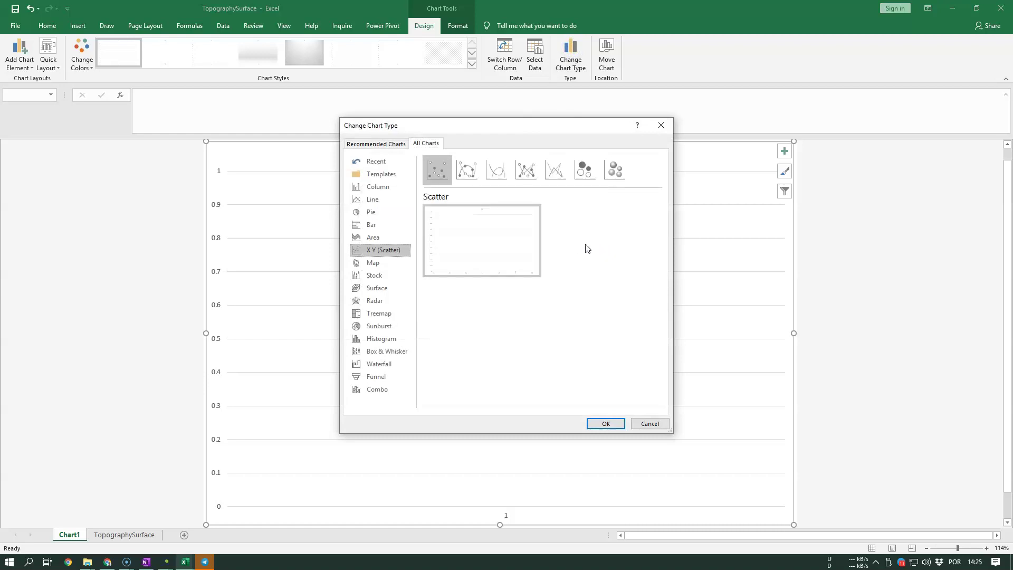
pyautogui.click(656, 423)
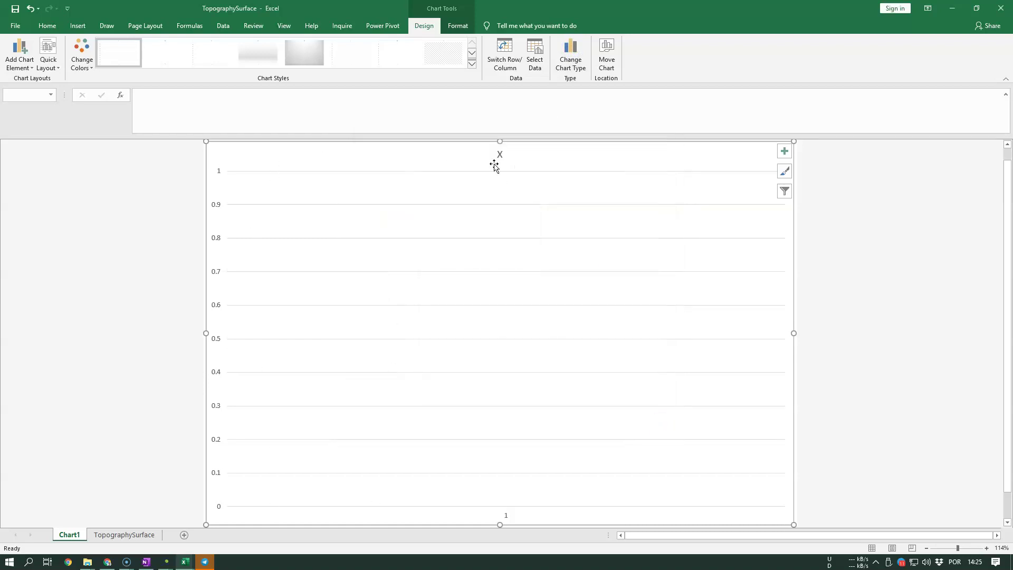
pyautogui.rightClick(70, 534)
pyautogui.click(105, 425)
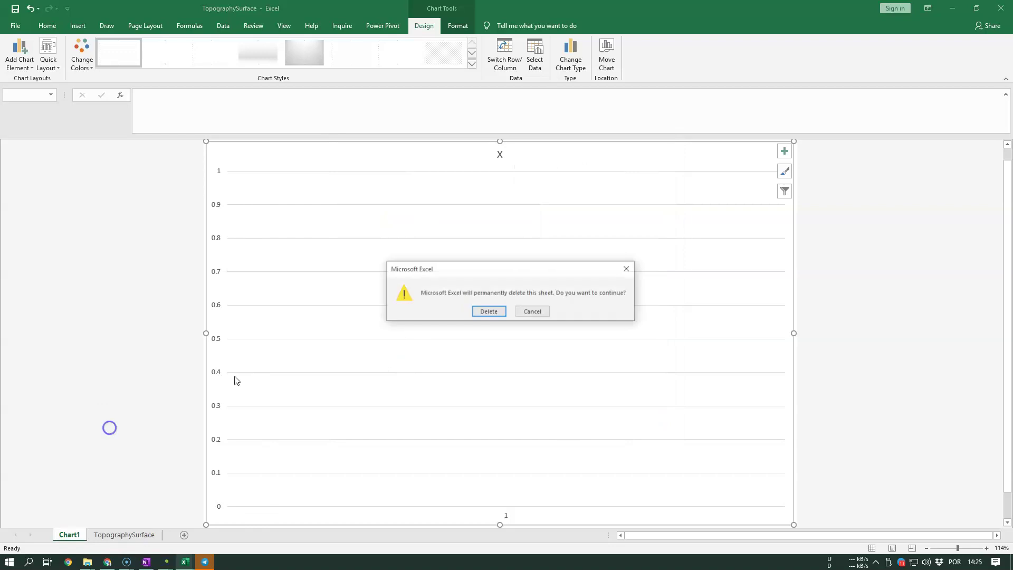
pyautogui.click(499, 310)
# - Create a chart sheet from the entire X and Y columns and change it to an X Y (Scatter) chart plotting Y against X
pyautogui.moveTo(50, 145); pyautogui.dragTo(77, 143)
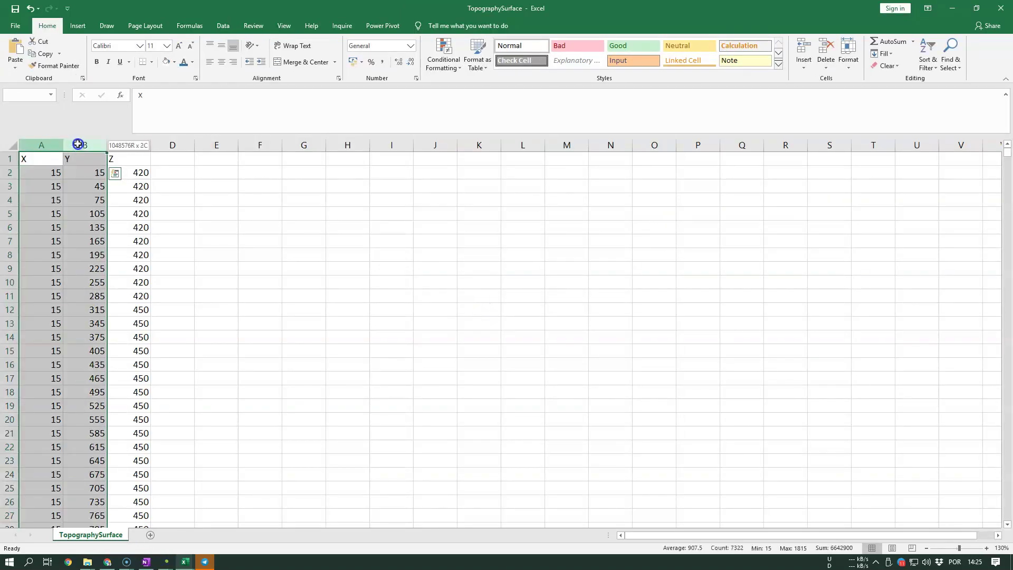
pyautogui.press('F11')
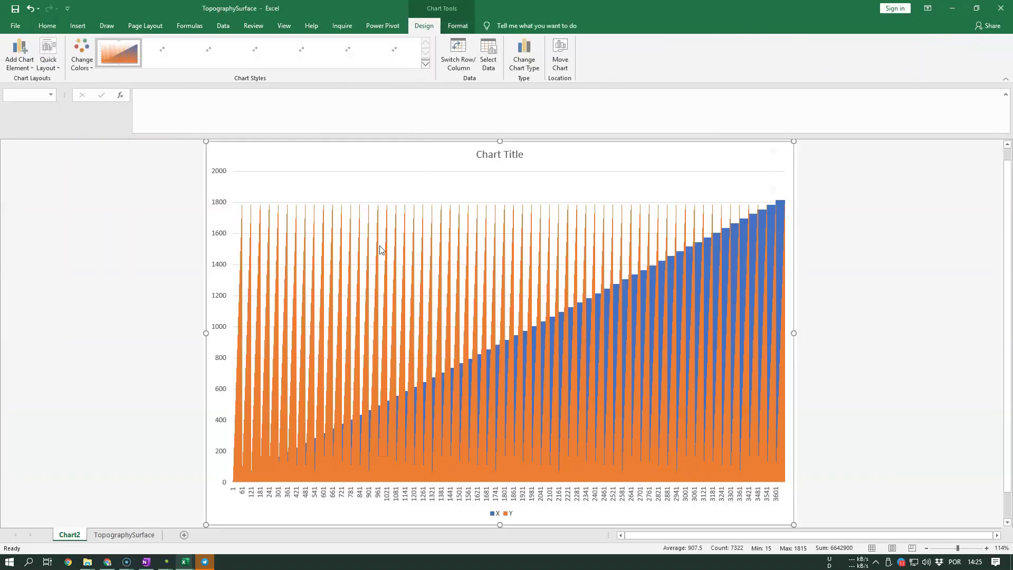
pyautogui.click(538, 57)
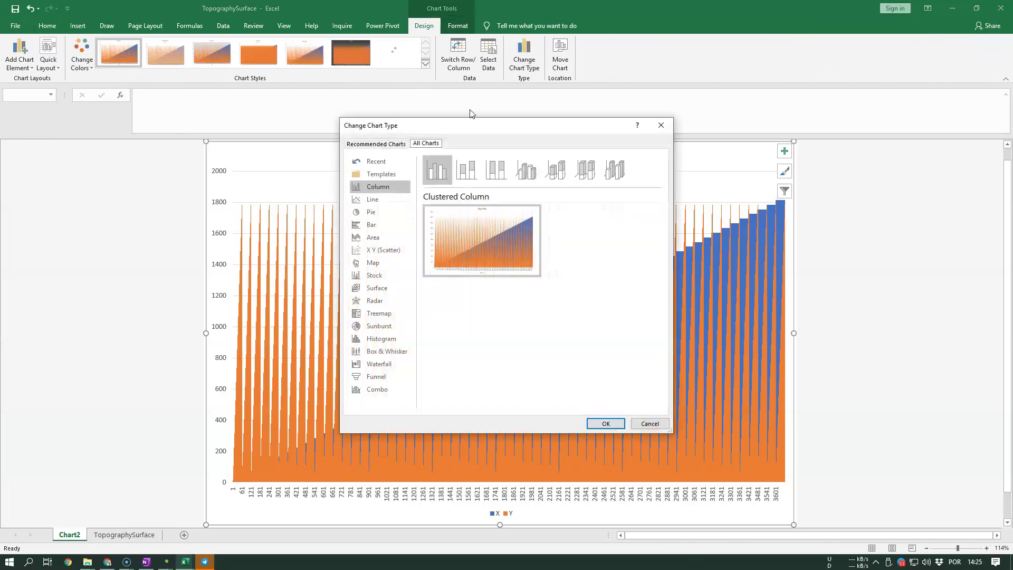
pyautogui.click(383, 250)
pyautogui.moveTo(611, 242)
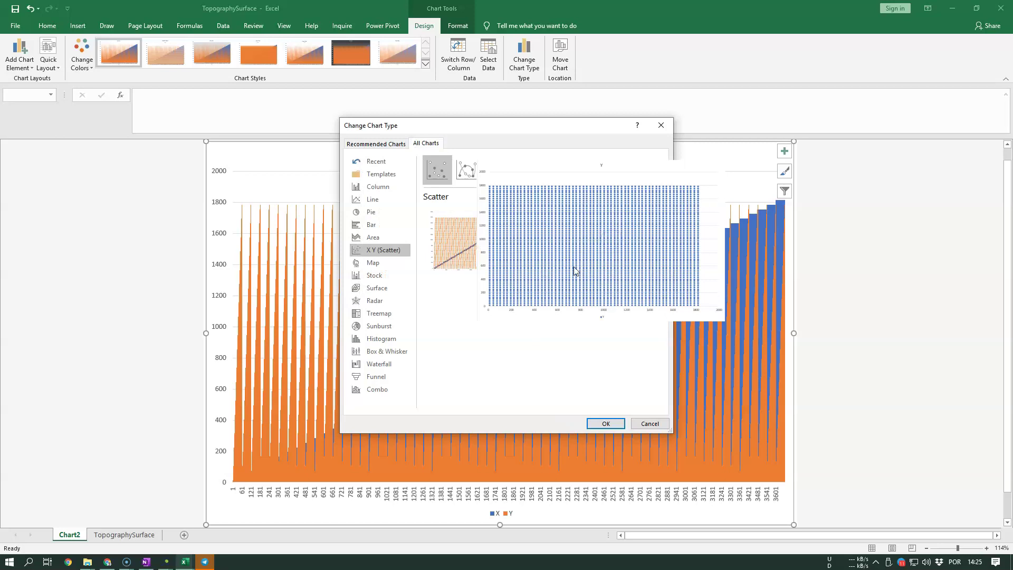
pyautogui.click(614, 425)
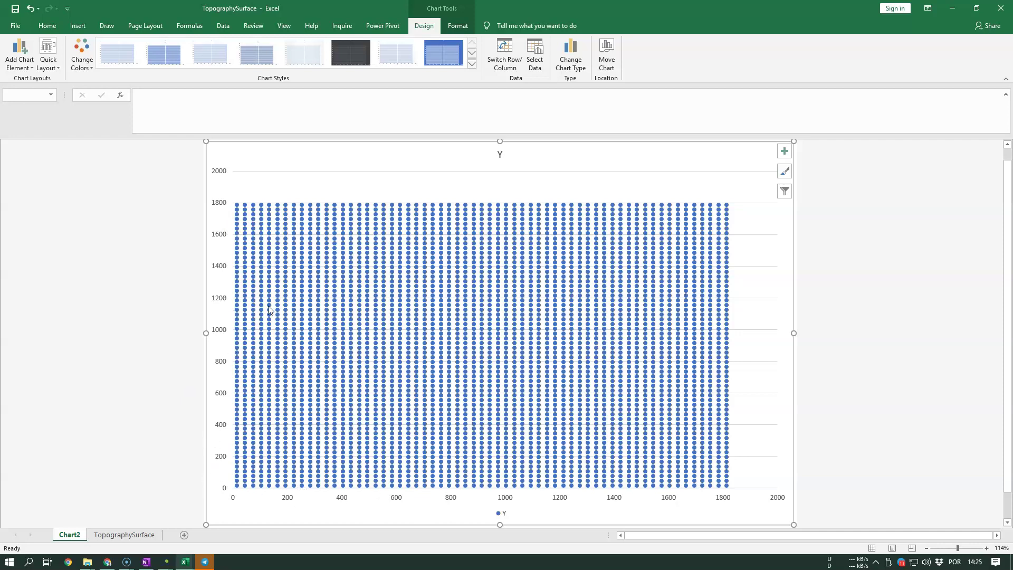
pyautogui.moveTo(268, 309)
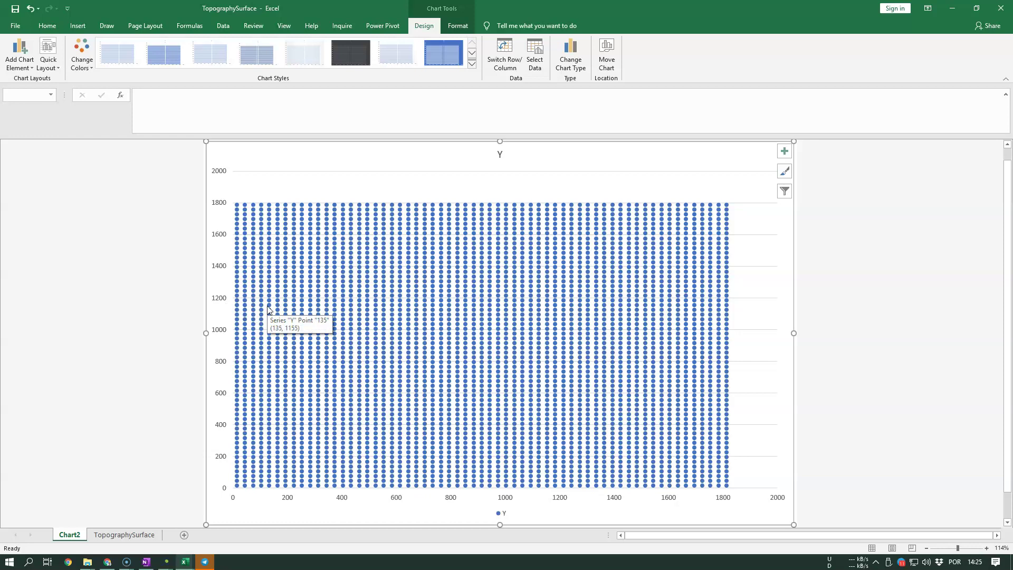
# - Add filters to the X, Y and Z header cells of the TopographySurface sheet
pyautogui.click(124, 535)
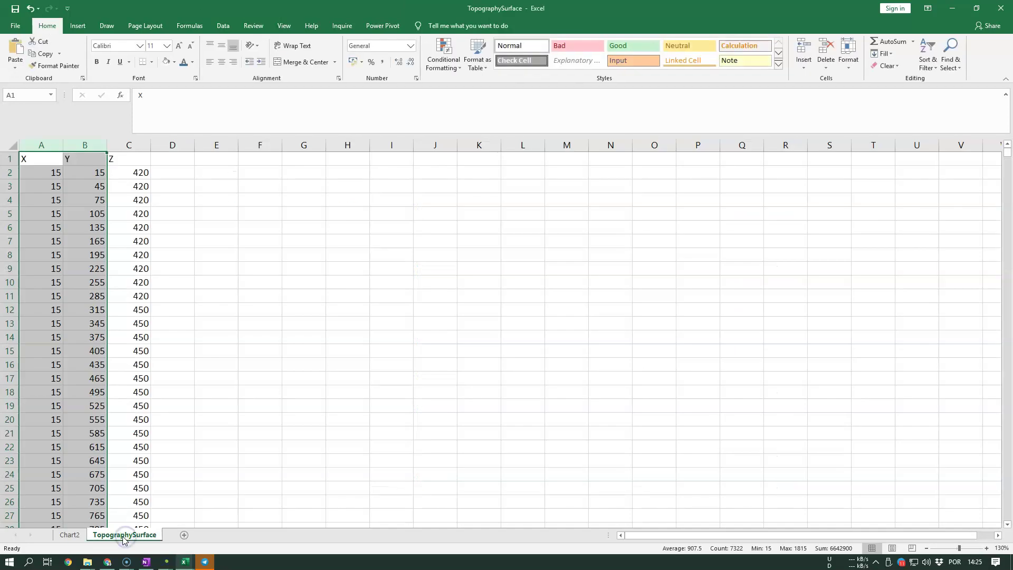
pyautogui.moveTo(137, 163); pyautogui.dragTo(26, 159)
pyautogui.click(69, 534)
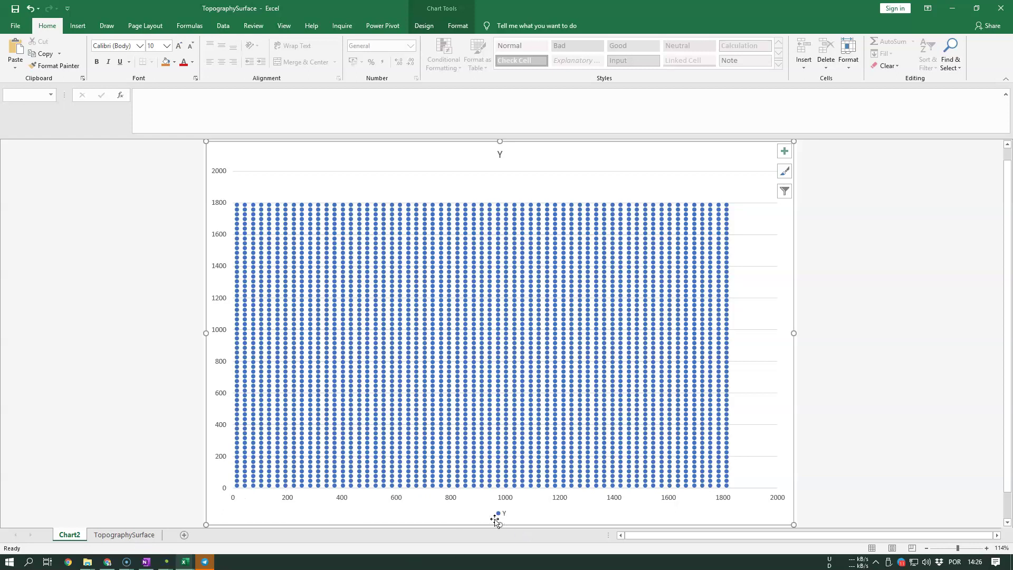
pyautogui.click(124, 534)
pyautogui.moveTo(35, 161); pyautogui.dragTo(133, 158)
pyautogui.click(928, 58)
pyautogui.click(941, 118)
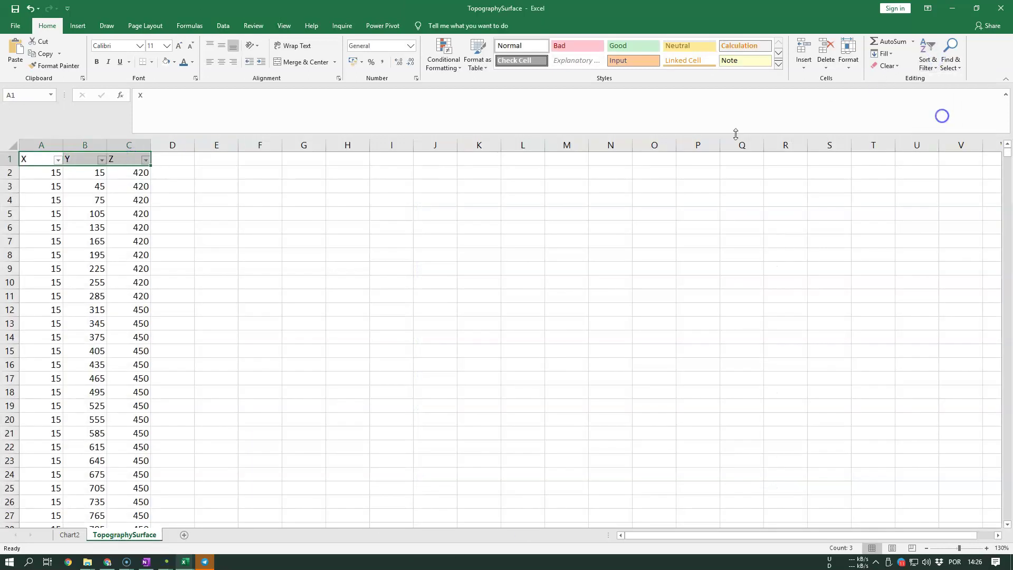
# - Filter the X column to values less than 200 and view the filtered points on the scatter chart
pyautogui.click(106, 238)
pyautogui.click(58, 159)
pyautogui.moveTo(116, 235)
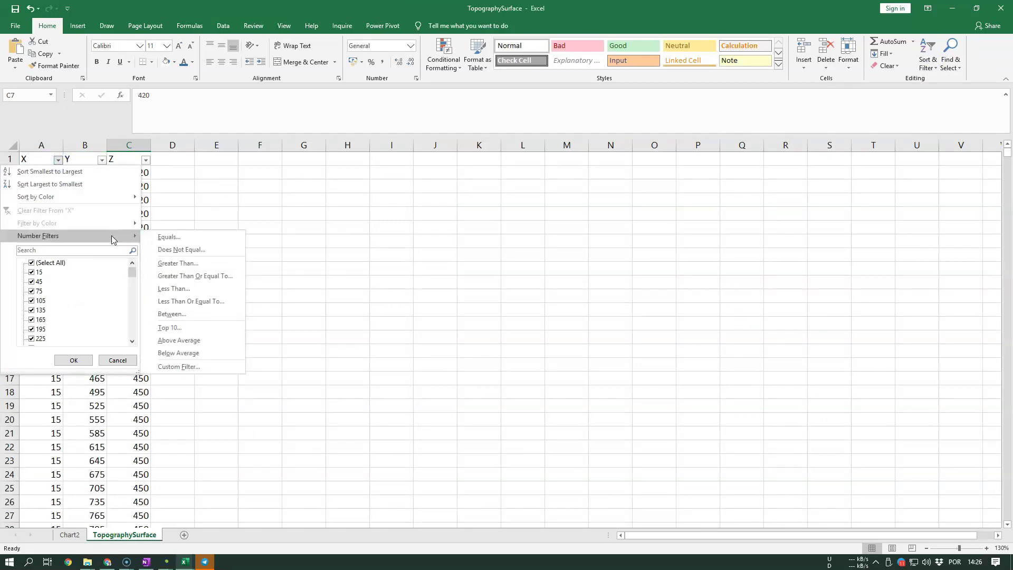
pyautogui.click(199, 289)
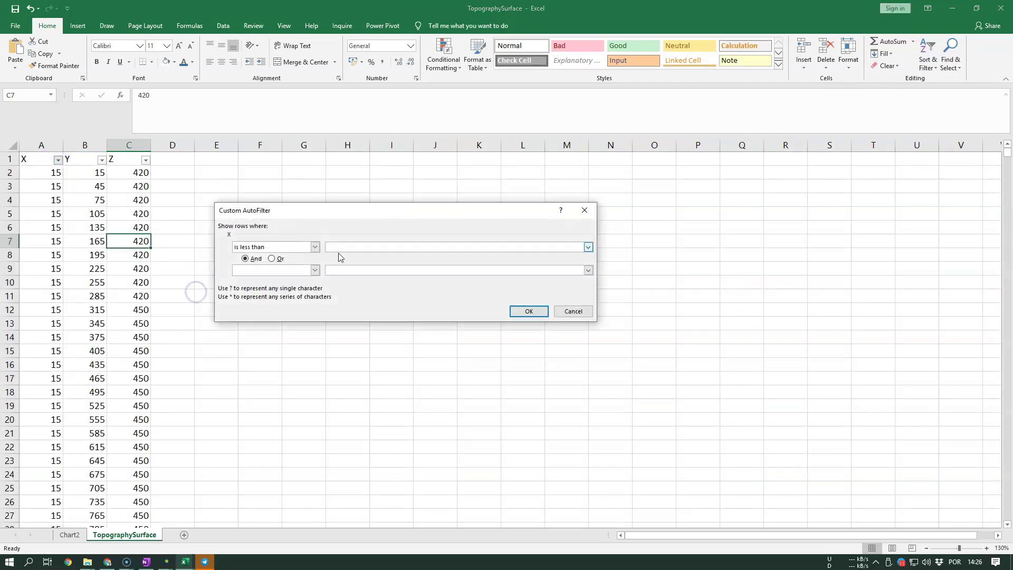
pyautogui.write('200')
pyautogui.press('Return')
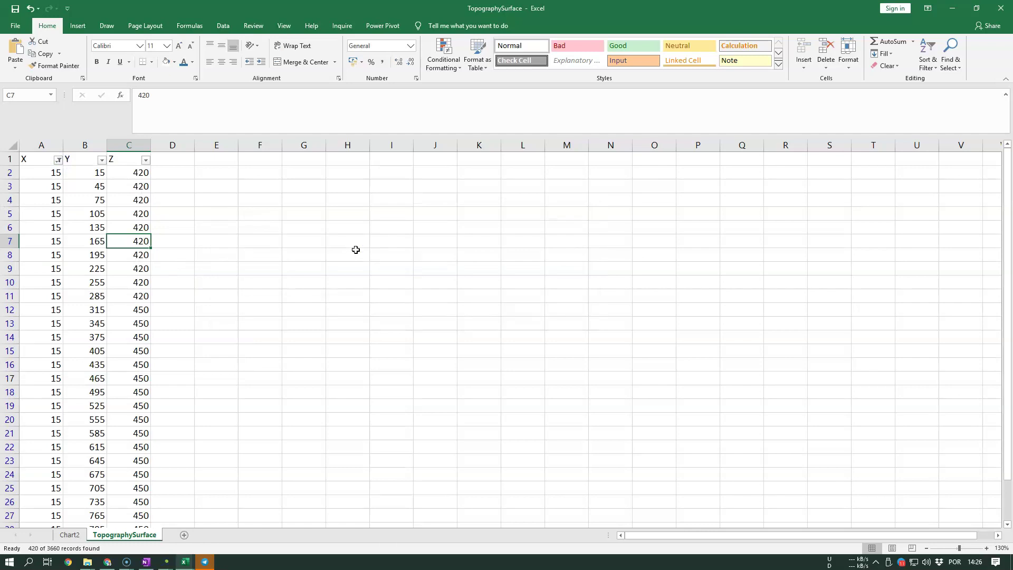
pyautogui.click(165, 279)
pyautogui.click(69, 535)
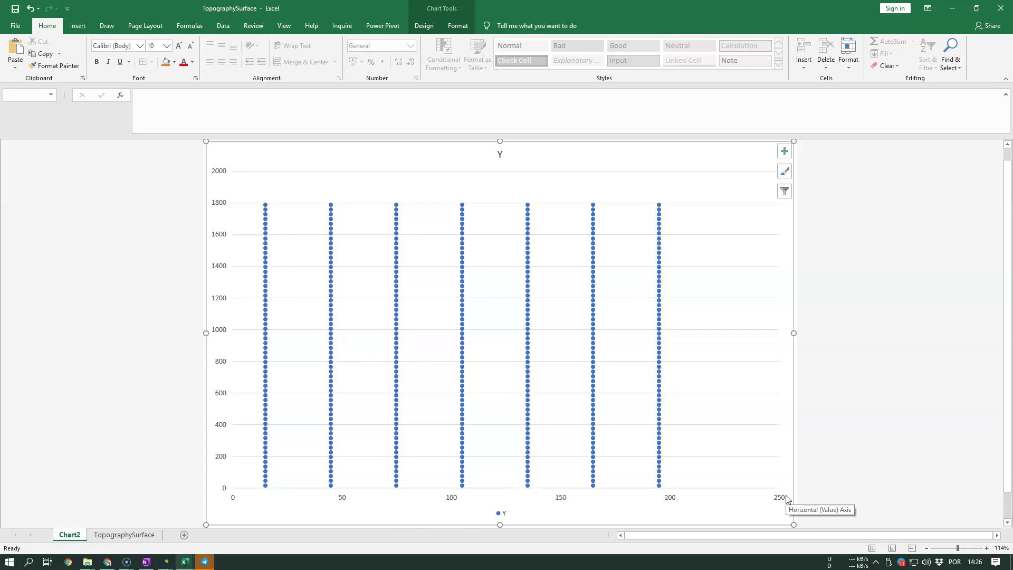
# - Look up the largest X value in the X column's filter list, leaving the filter as it is
pyautogui.click(117, 536)
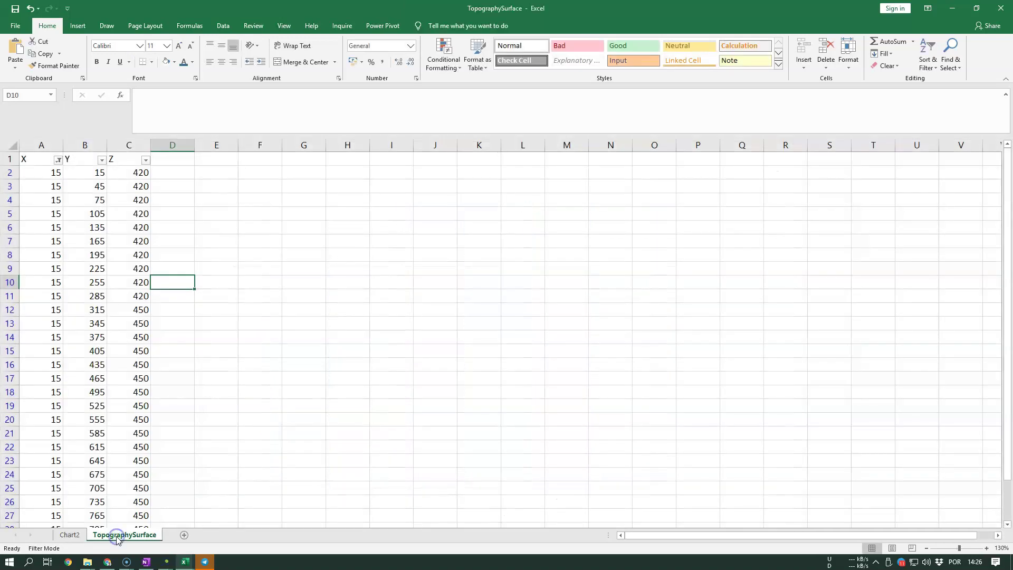
pyautogui.click(58, 158)
pyautogui.moveTo(132, 267); pyautogui.dragTo(127, 357)
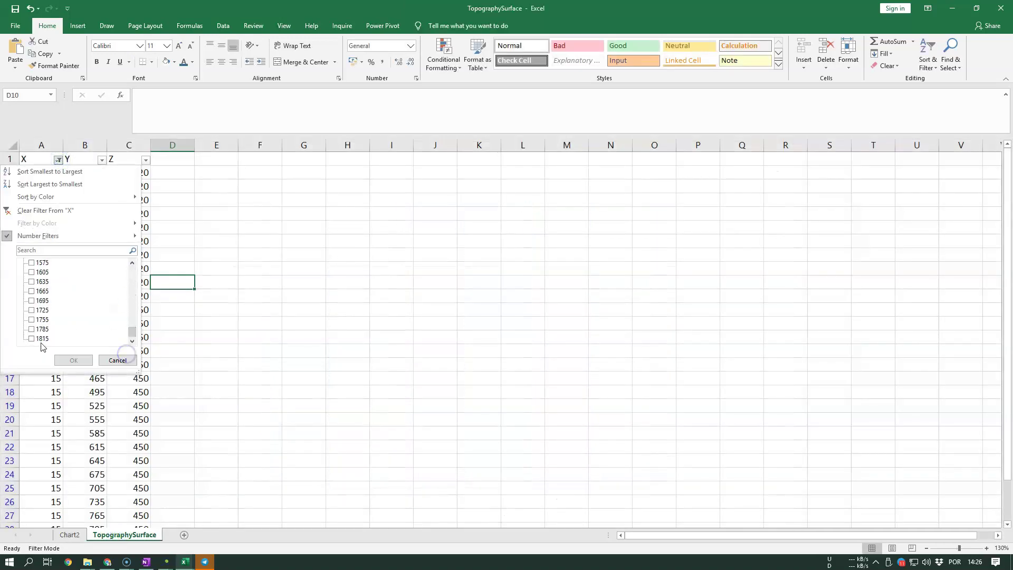
pyautogui.click(119, 360)
# - Fix the scatter chart's horizontal axis bounds at a maximum of 1815 and a minimum of 0
pyautogui.click(77, 538)
pyautogui.doubleClick(561, 497)
pyautogui.doubleClick(933, 252)
pyautogui.write('18')
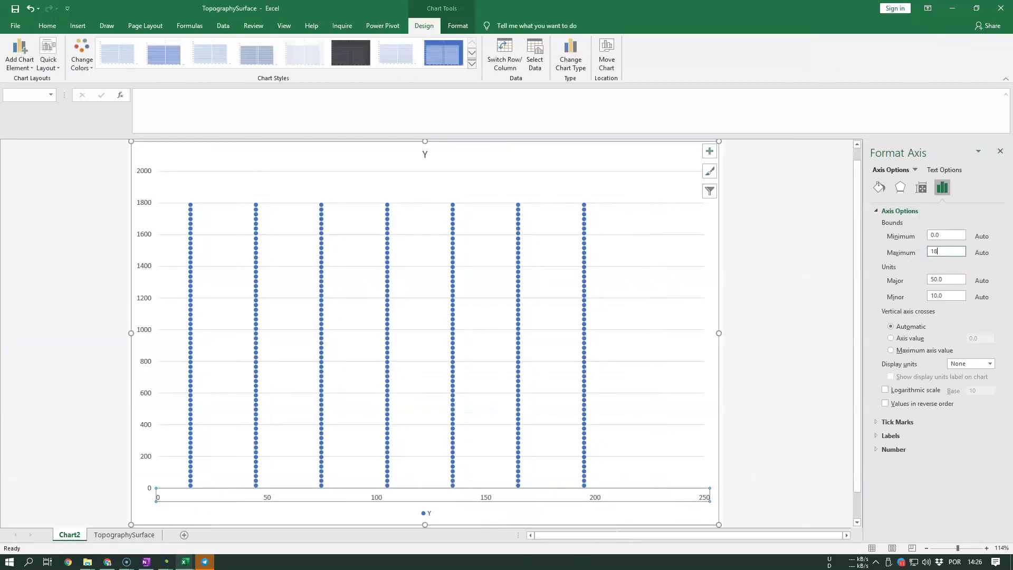
pyautogui.write('15')
pyautogui.press('Return')
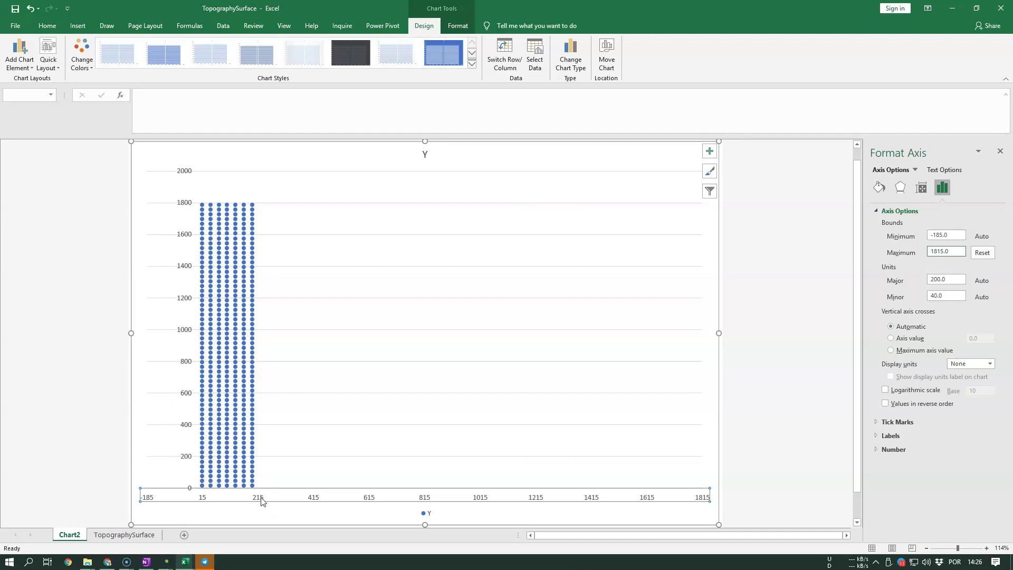
pyautogui.doubleClick(930, 236)
pyautogui.write('0')
pyautogui.press('Return')
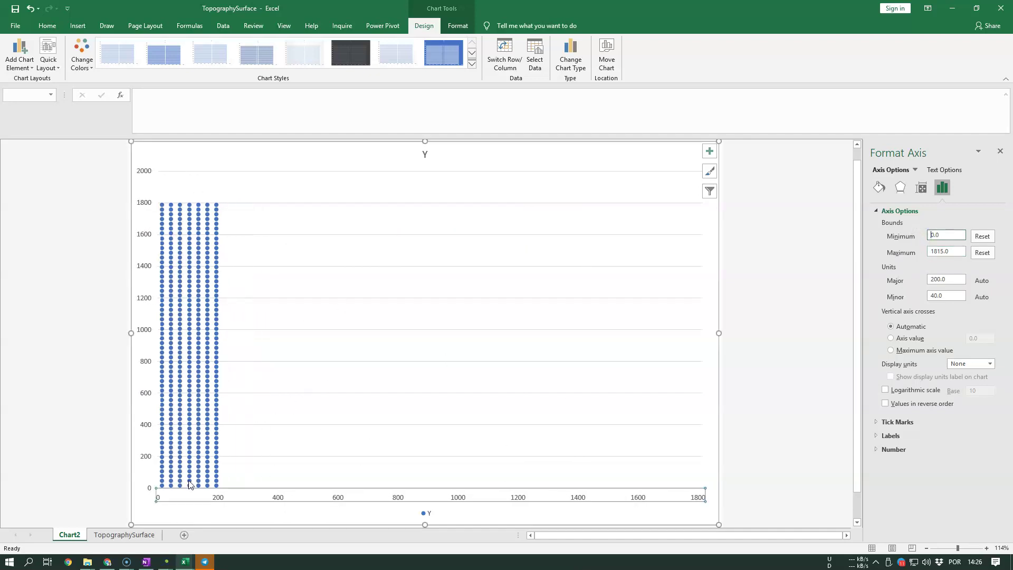
# - Compare the sheet with the chart, and change the X column filter to values greater than or equal to 200
pyautogui.click(122, 534)
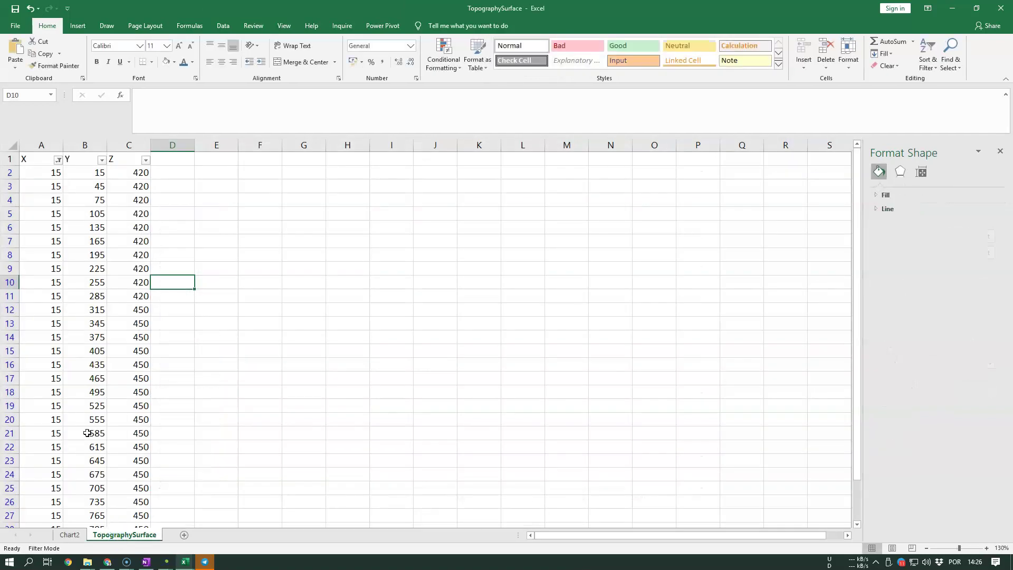
pyautogui.click(69, 534)
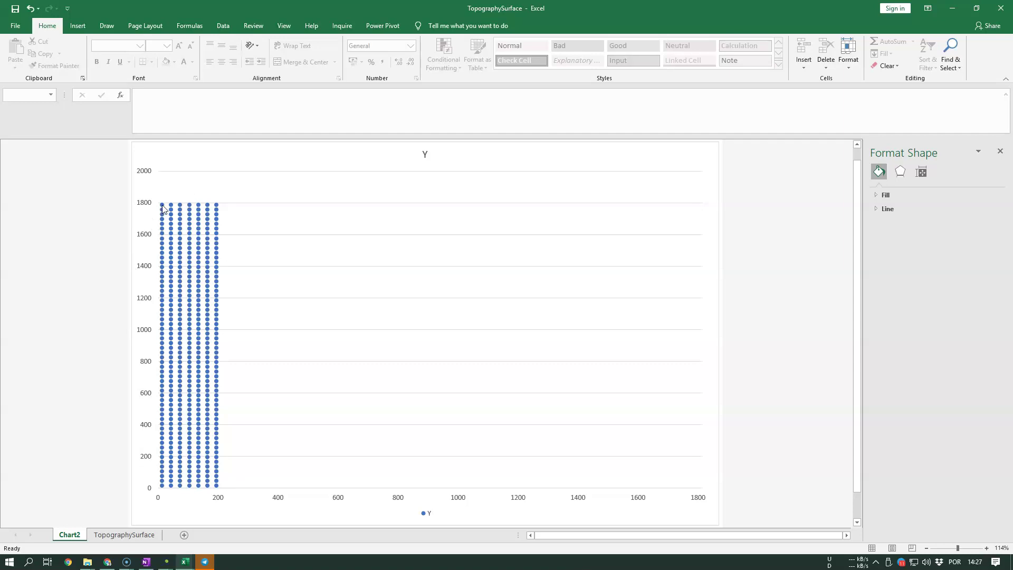
pyautogui.click(119, 534)
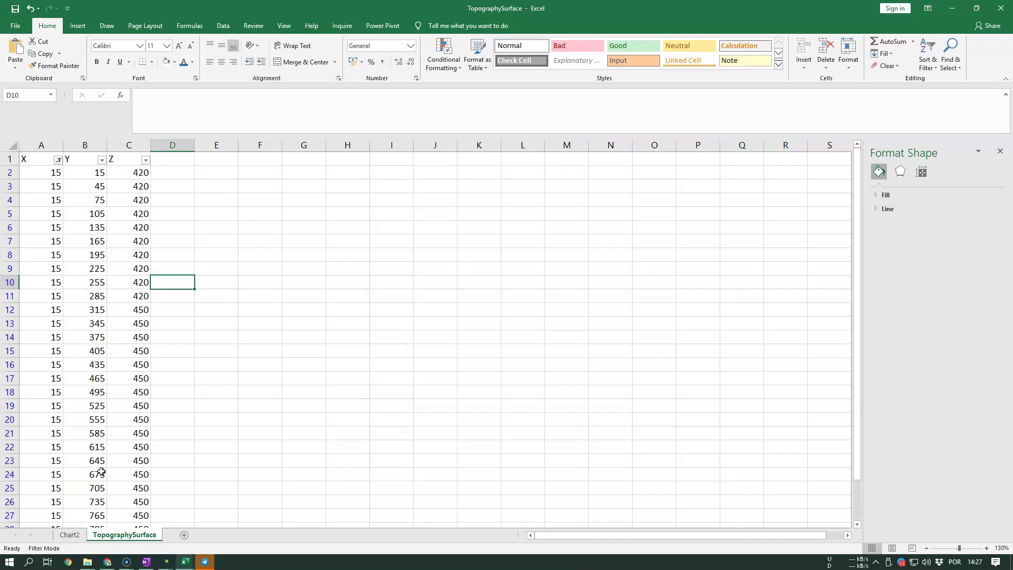
pyautogui.click(58, 160)
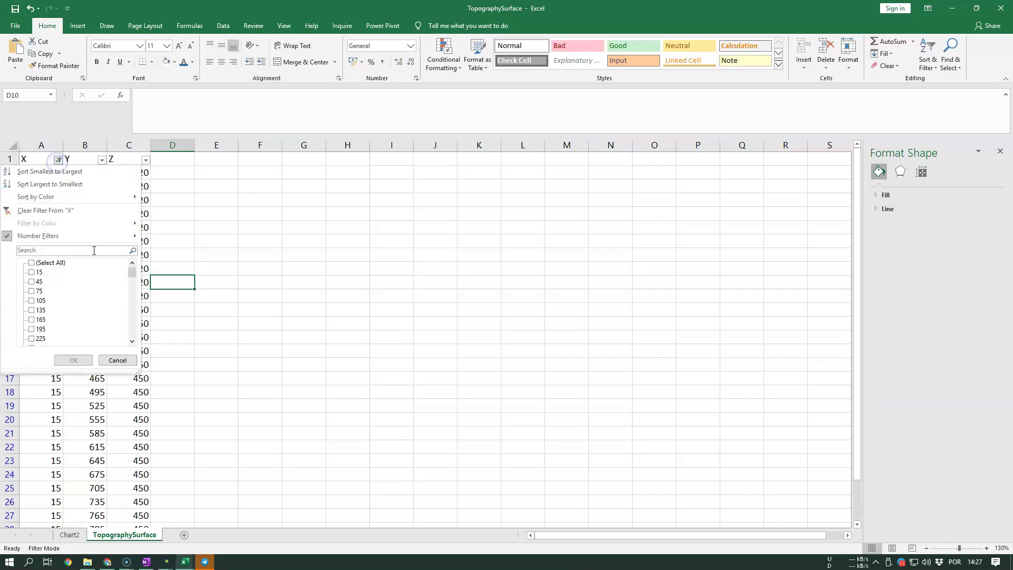
pyautogui.moveTo(121, 236)
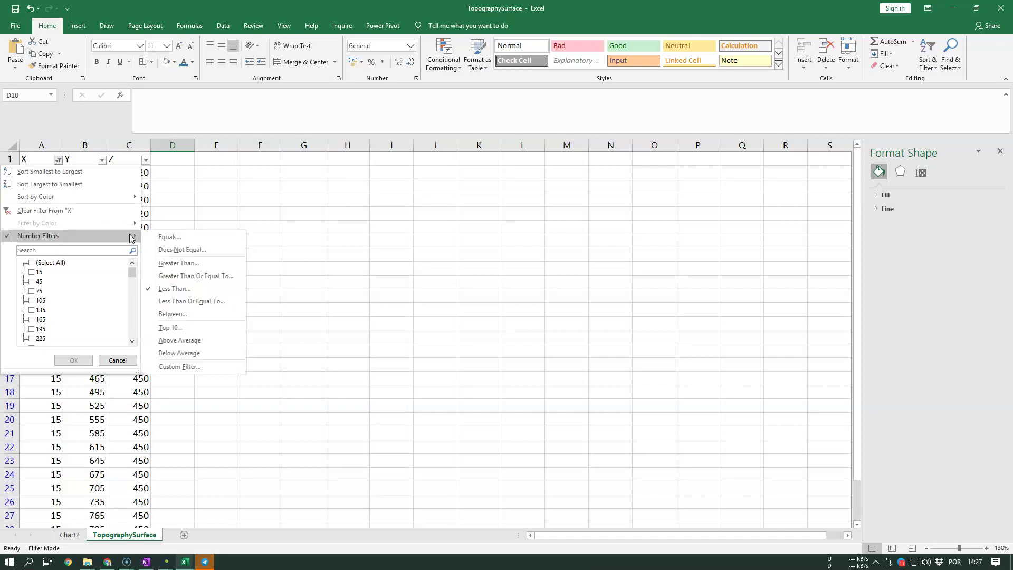
pyautogui.click(201, 262)
pyautogui.write('00')
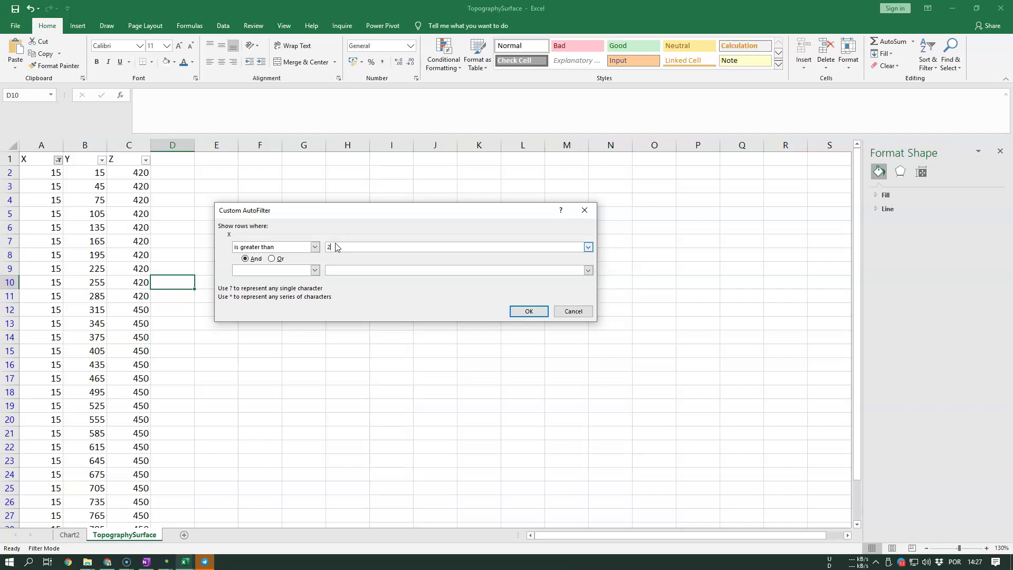
pyautogui.click(315, 247)
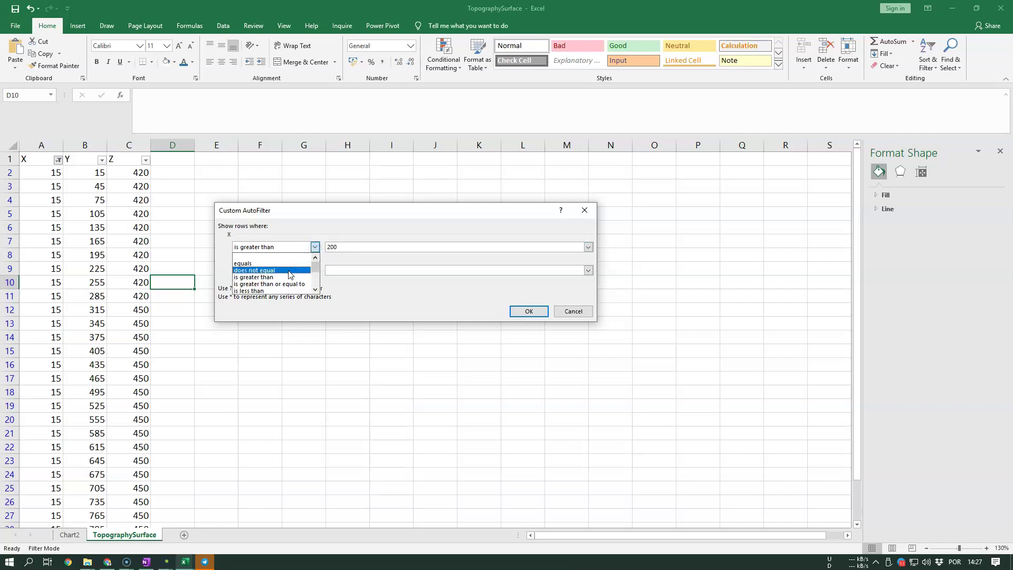
pyautogui.click(302, 286)
pyautogui.click(528, 310)
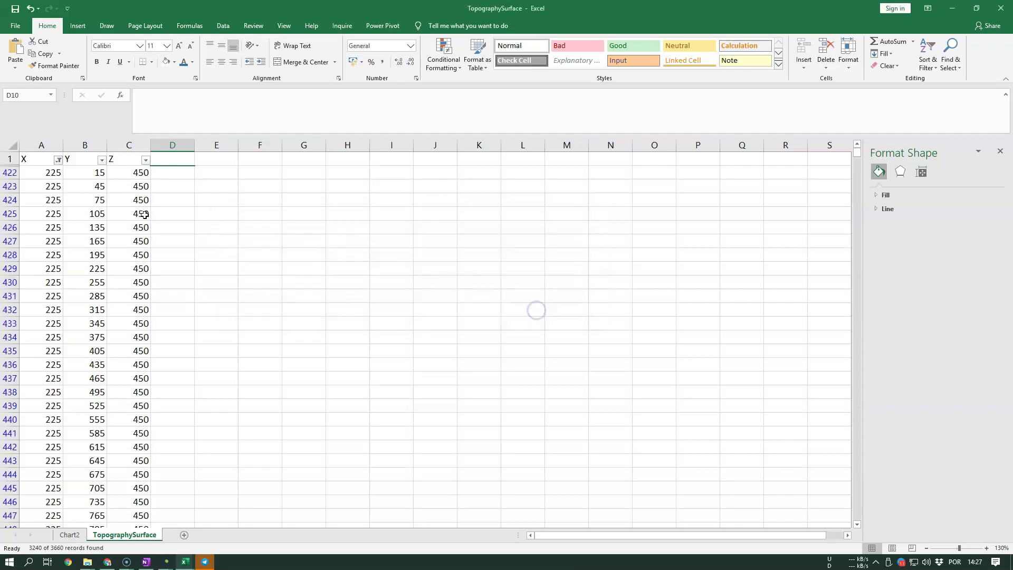
# - Check the filtered points on the chart, and set the Z value of all filtered rows to 0
pyautogui.click(128, 172)
pyautogui.click(69, 534)
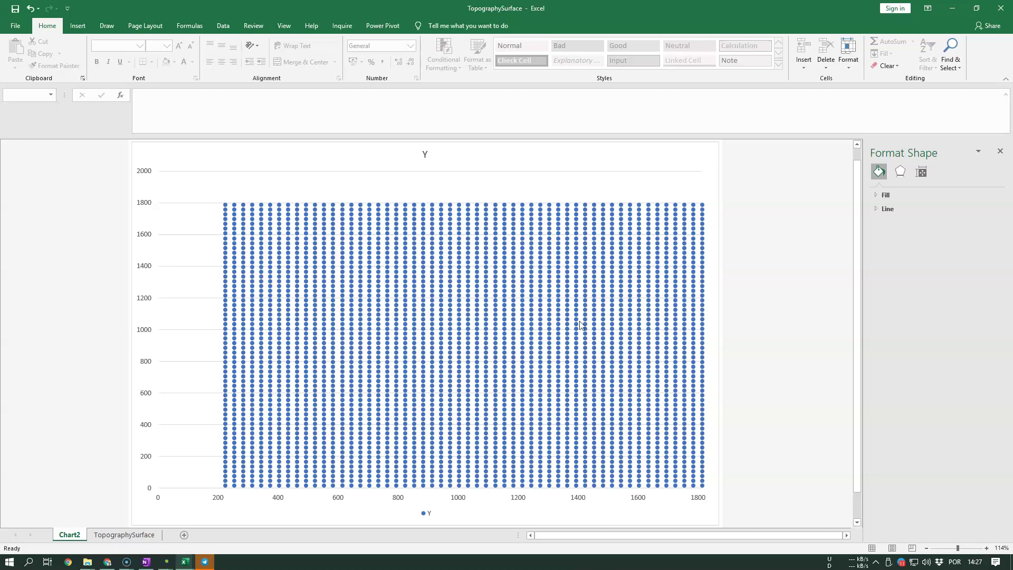
pyautogui.click(124, 535)
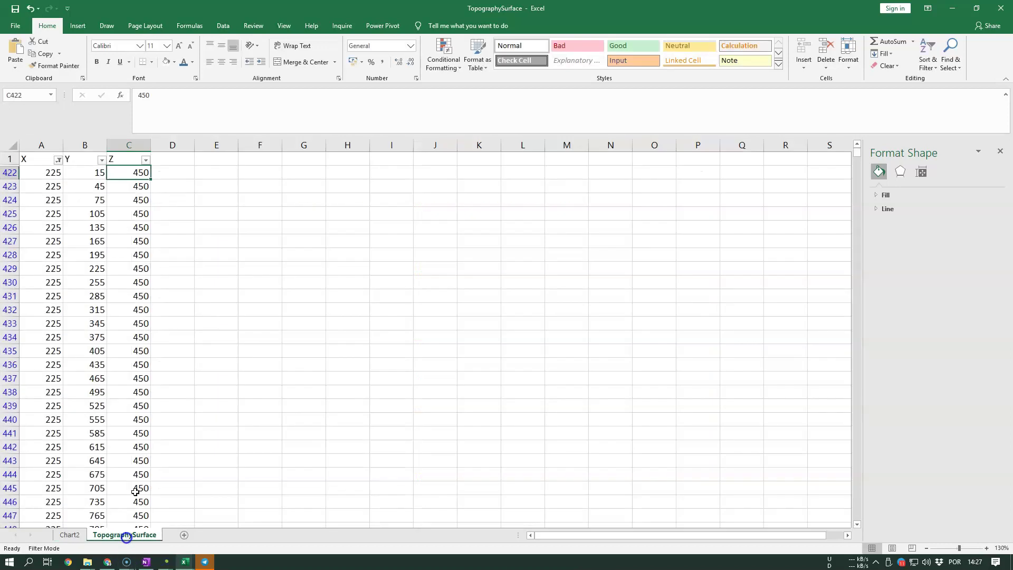
pyautogui.write('0')
pyautogui.press('Return')
pyautogui.click(142, 169)
pyautogui.doubleClick(151, 179)
# - Review the chart once more and clear the filter from the X column
pyautogui.click(70, 535)
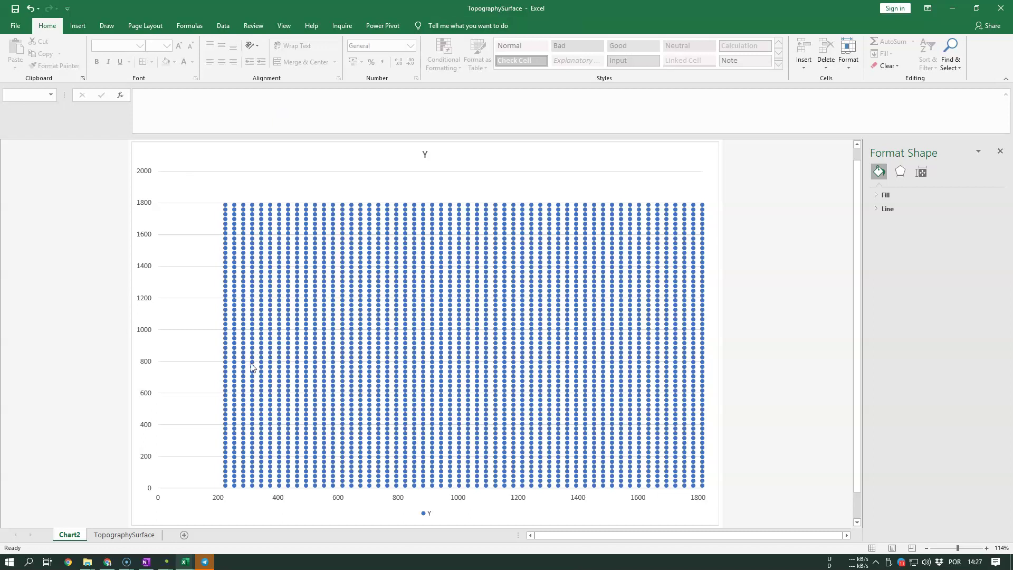
pyautogui.click(100, 535)
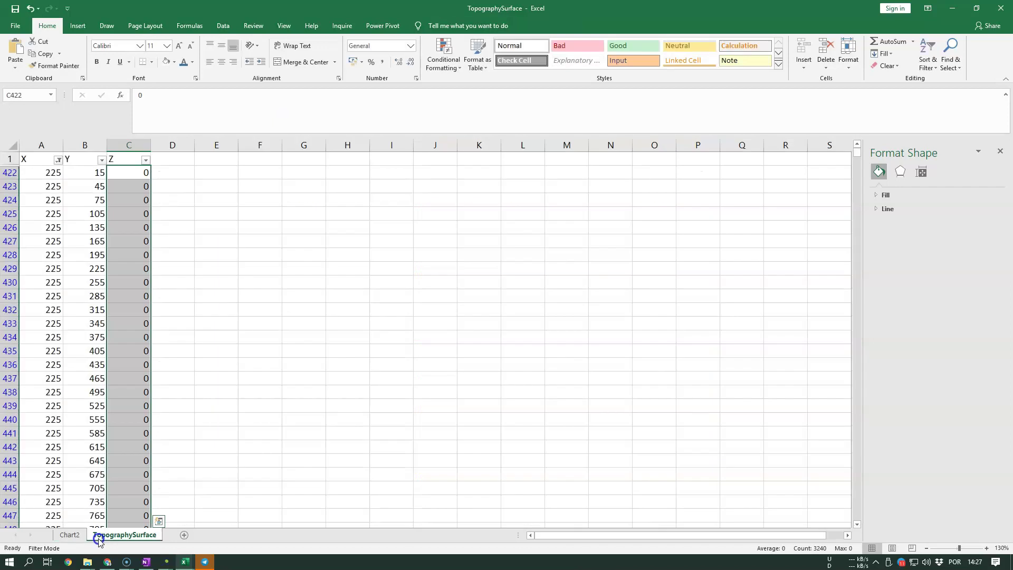
pyautogui.click(58, 160)
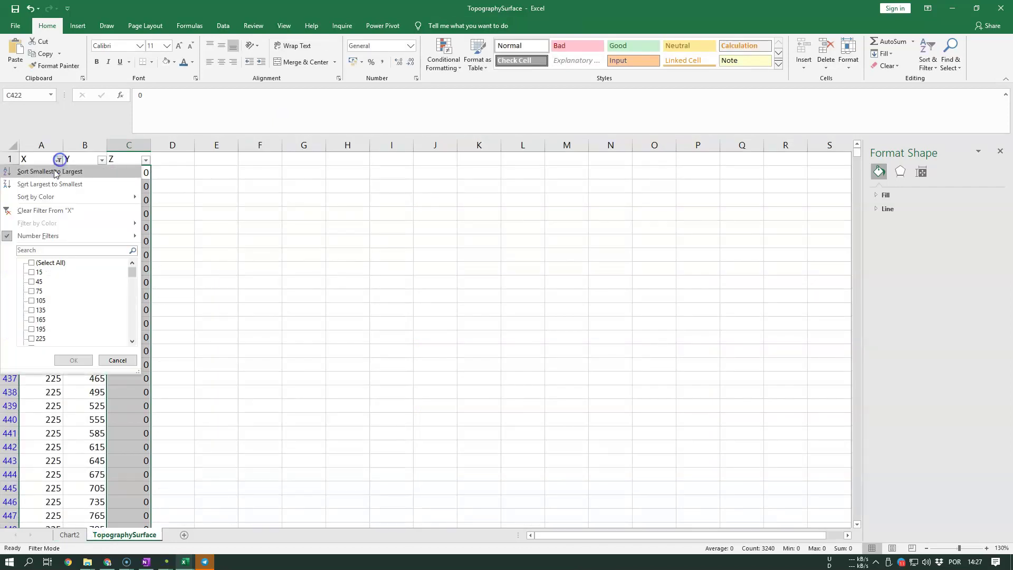
pyautogui.click(53, 211)
pyautogui.click(214, 213)
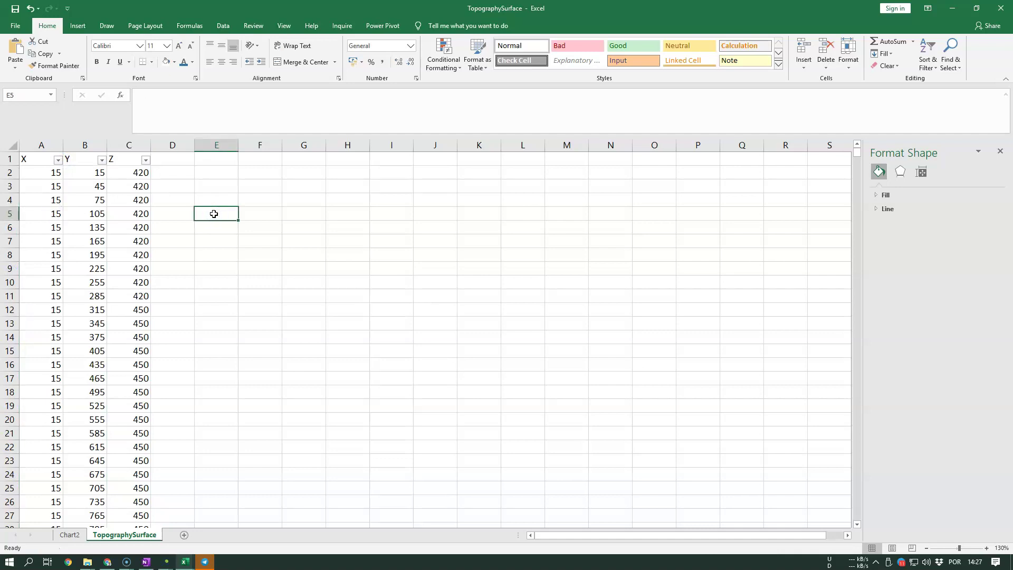
# - Save the data as the CSV file Restrict_Mining_1 in the Marvin_Strategy_Optimization folder and close the workbook without saving again
pyautogui.press('F12')
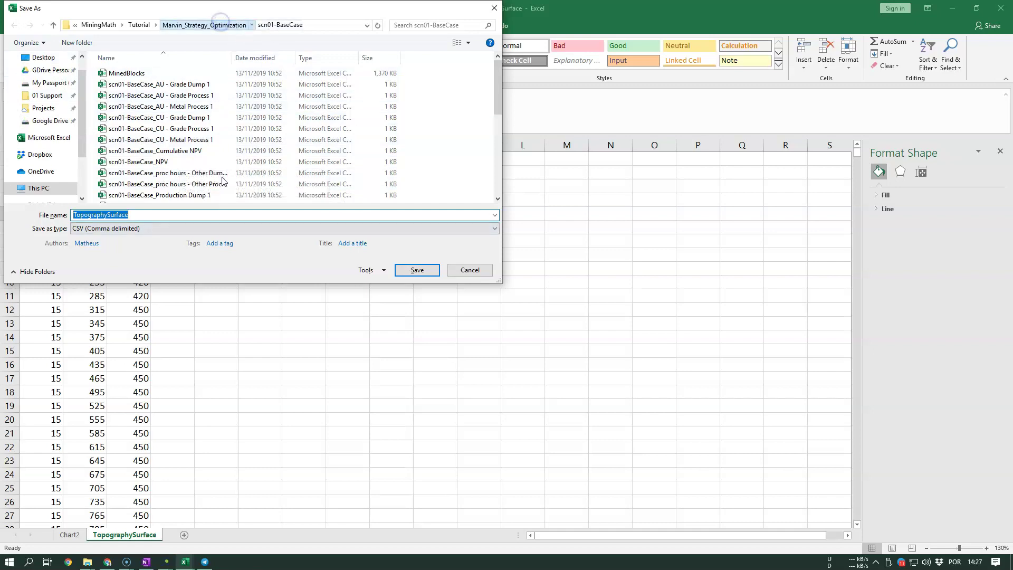
pyautogui.click(219, 25)
pyautogui.click(154, 219)
pyautogui.hotkey('ctrl', 'BackSpace')
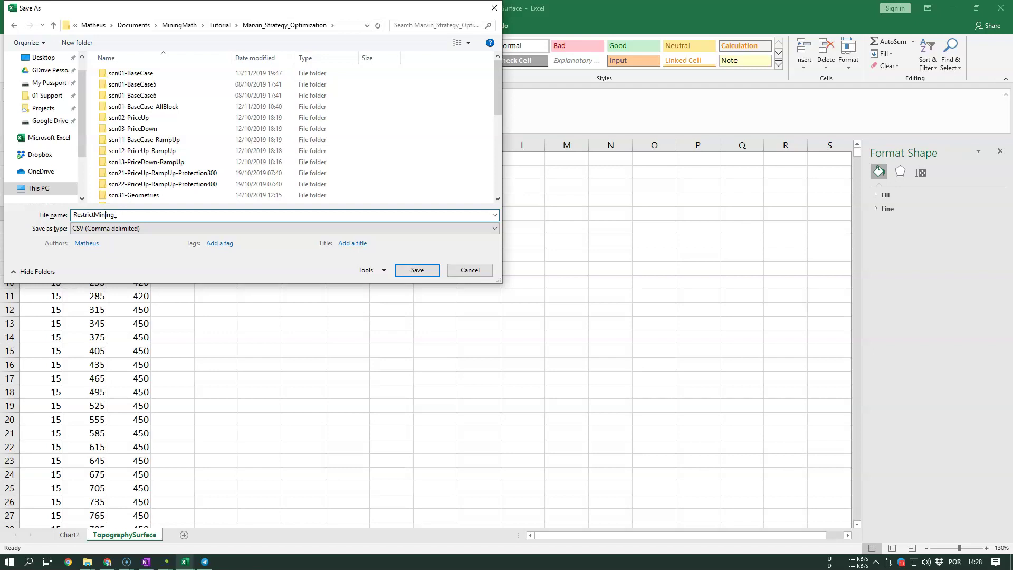
pyautogui.write('1')
pyautogui.press('Return')
pyautogui.click(489, 317)
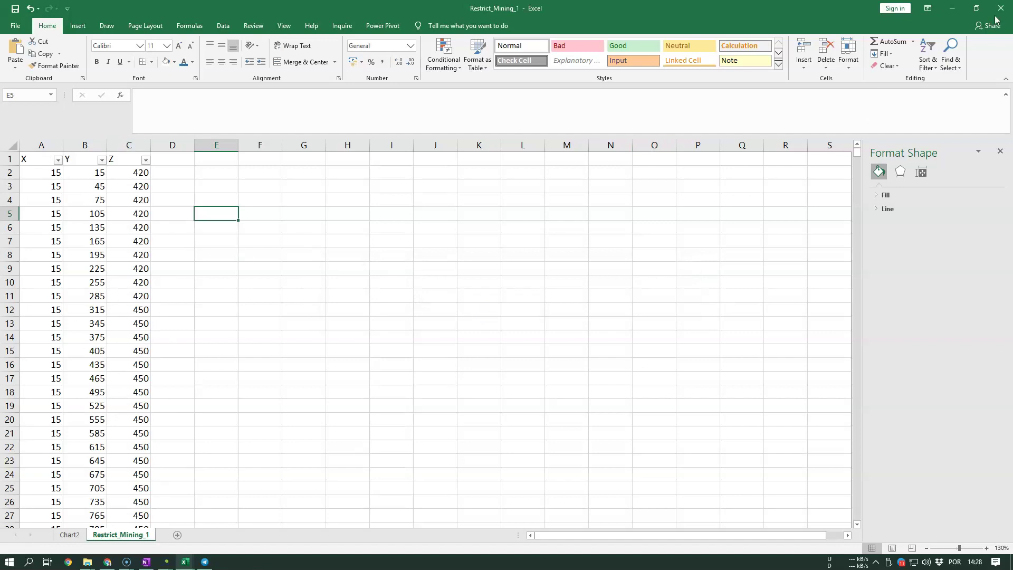
pyautogui.click(1008, 8)
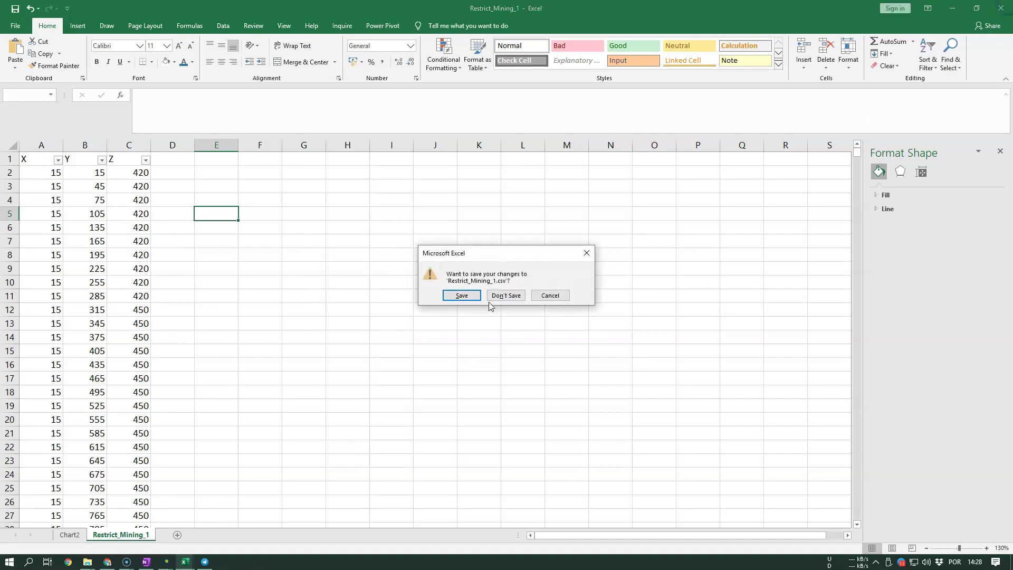
pyautogui.click(506, 290)
# - Switch to SGeMS and bring up File Explorer over it, showing the Marvin_Strategy_Optimization folder with the Restrict_Mining_1 file
pyautogui.click(945, 29)
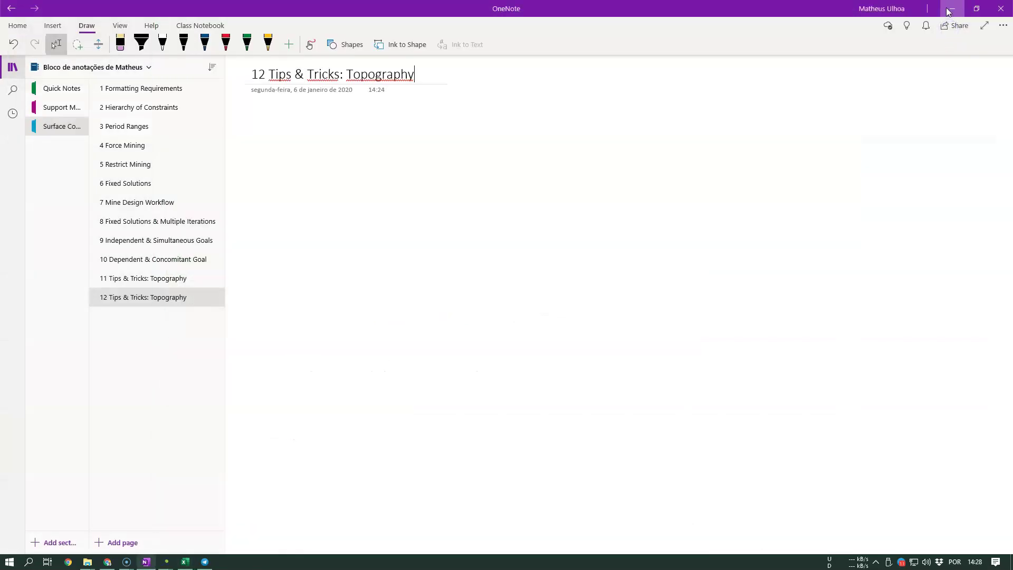
pyautogui.moveTo(166, 562)
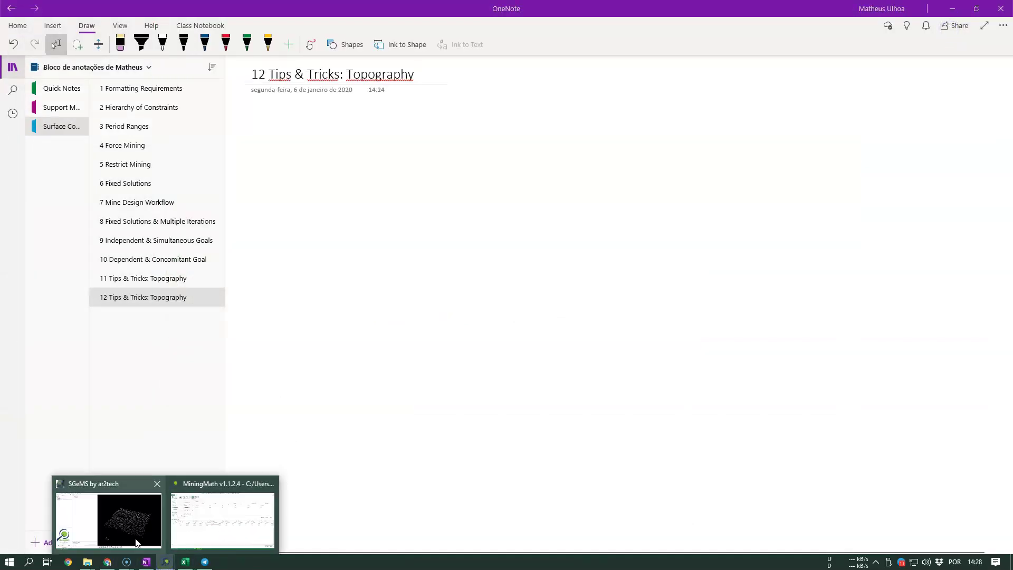
pyautogui.click(64, 532)
pyautogui.moveTo(92, 564)
pyautogui.click(129, 530)
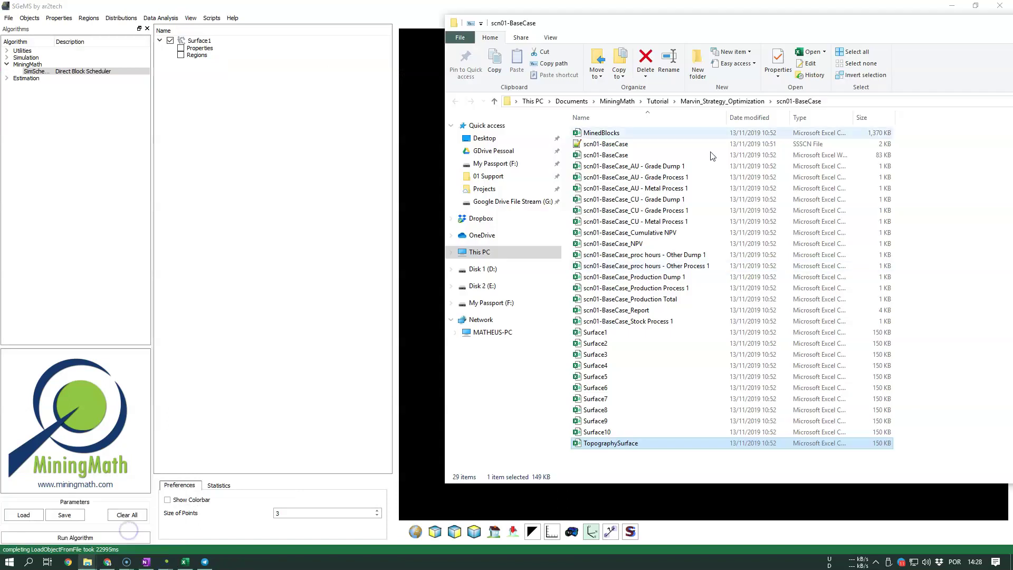
pyautogui.click(720, 105)
pyautogui.scroll(-1, 641, 464)
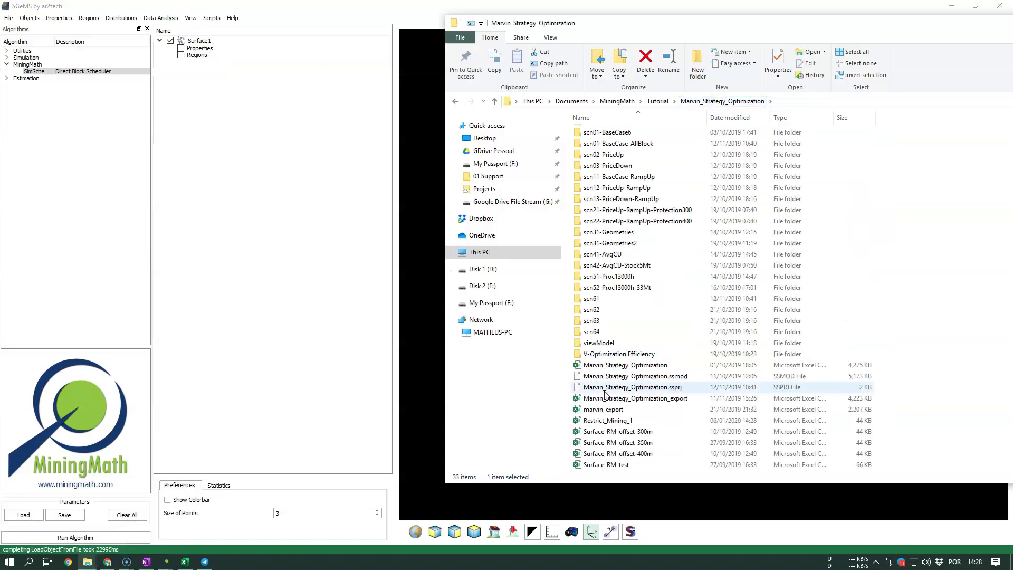
# - Load the Restrict_Mining_1 file into SGeMS as the pointset Restrict_Mining_1, with columns X, Y and Z as its coordinates
pyautogui.moveTo(607, 420); pyautogui.dragTo(415, 298)
pyautogui.click(478, 105)
pyautogui.click(482, 128)
pyautogui.click(559, 453)
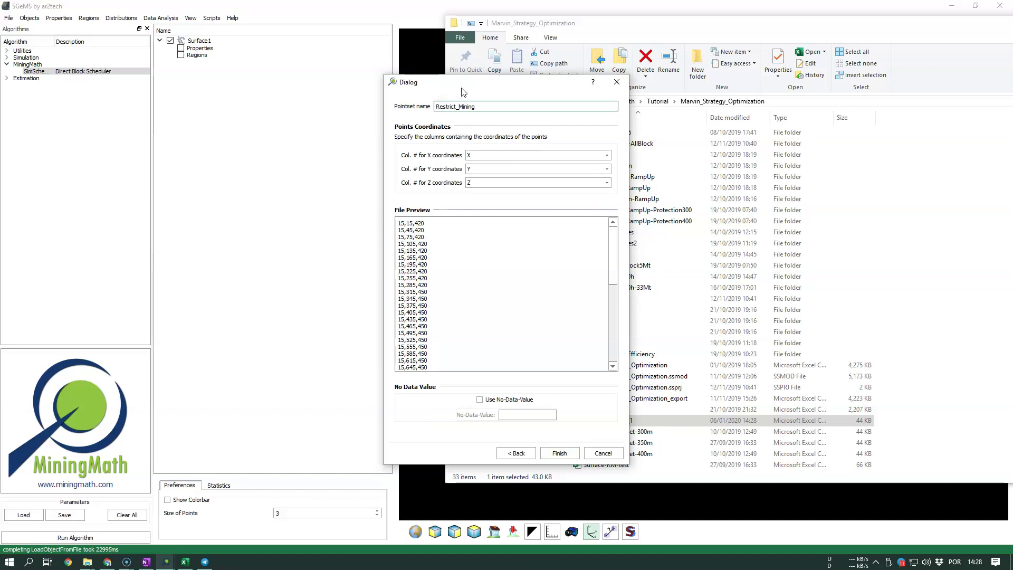
pyautogui.hotkey('alt', 'b')
pyautogui.click(559, 452)
pyautogui.click(559, 452)
# - Hide Surface1 and display the Restrict_Mining_1 points in the 3D view
pyautogui.click(199, 103)
pyautogui.click(170, 48)
pyautogui.click(170, 41)
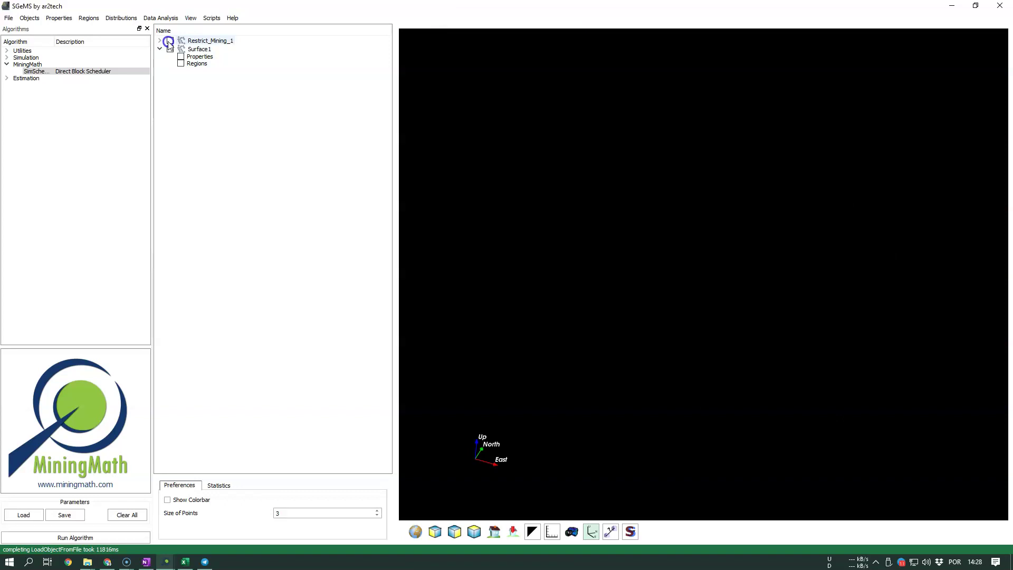
# - Examine the Restrict_Mining_1 points from above, from the sides and at oblique angles, comparing the raised strip with the flat restricted area
pyautogui.moveTo(738, 431); pyautogui.dragTo(626, 305)
pyautogui.click(473, 531)
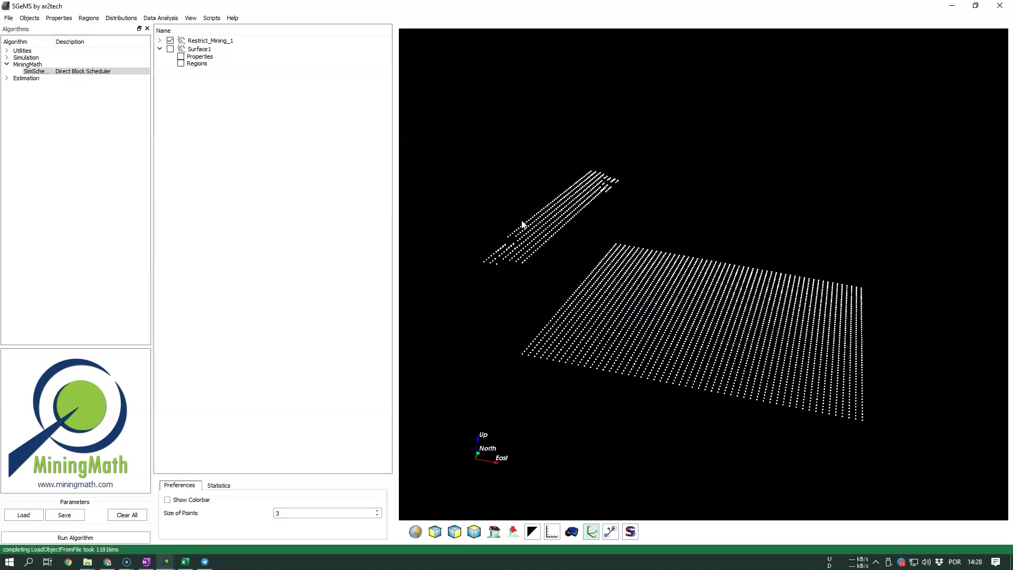
pyautogui.moveTo(601, 210); pyautogui.dragTo(554, 317)
pyautogui.click(436, 533)
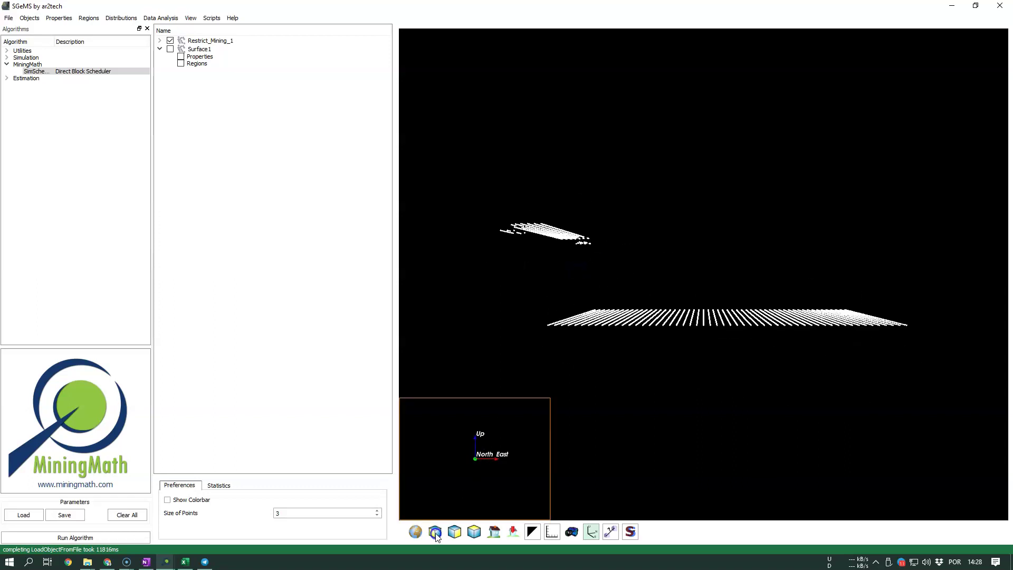
pyautogui.click(450, 533)
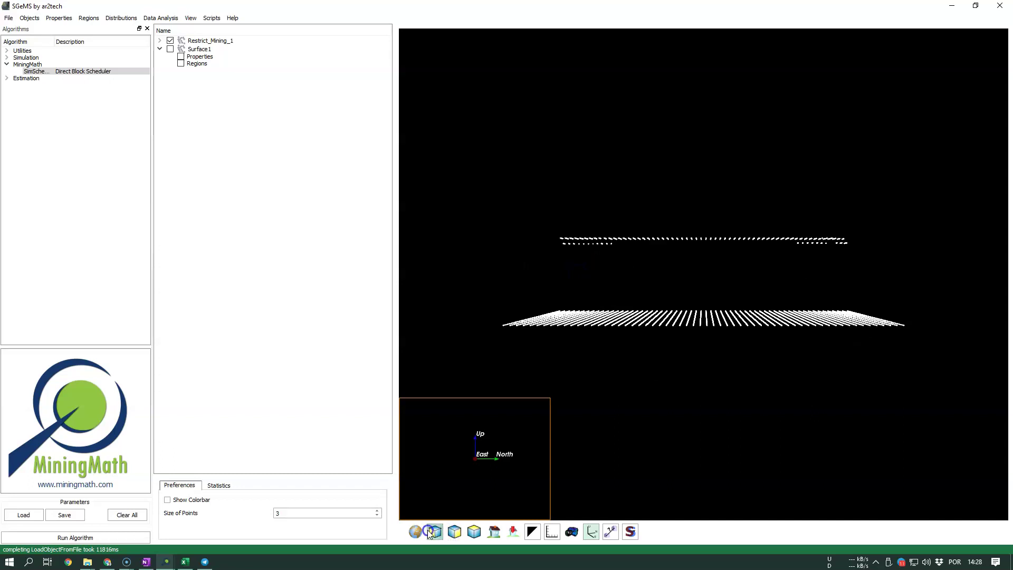
pyautogui.click(435, 532)
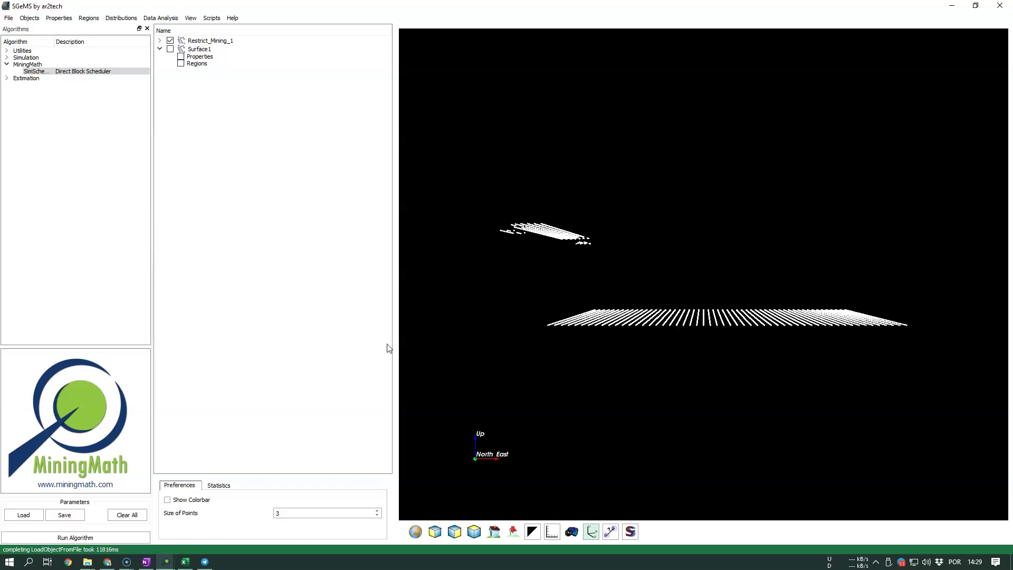
pyautogui.moveTo(182, 563)
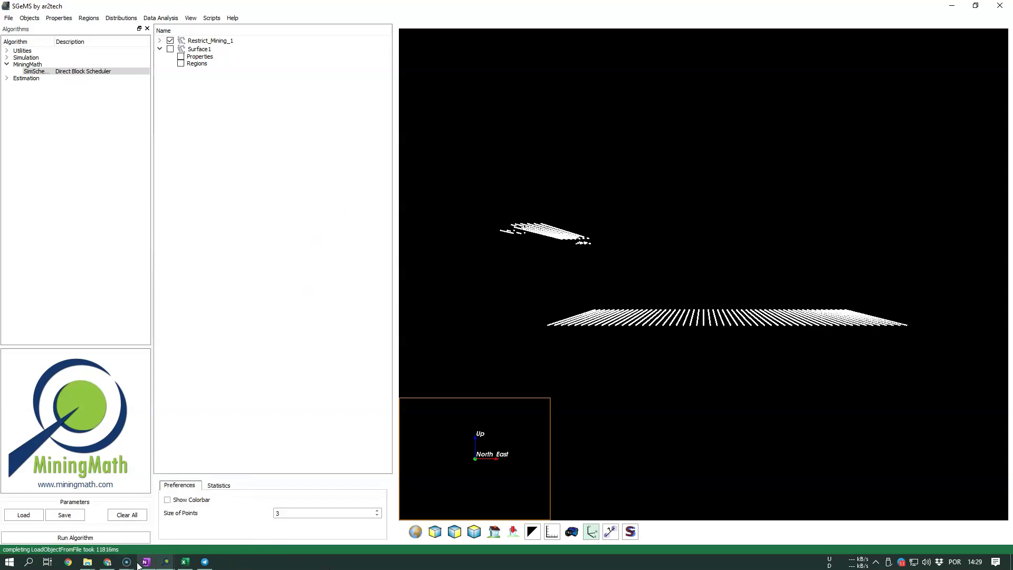
pyautogui.click(184, 562)
pyautogui.click(184, 562)
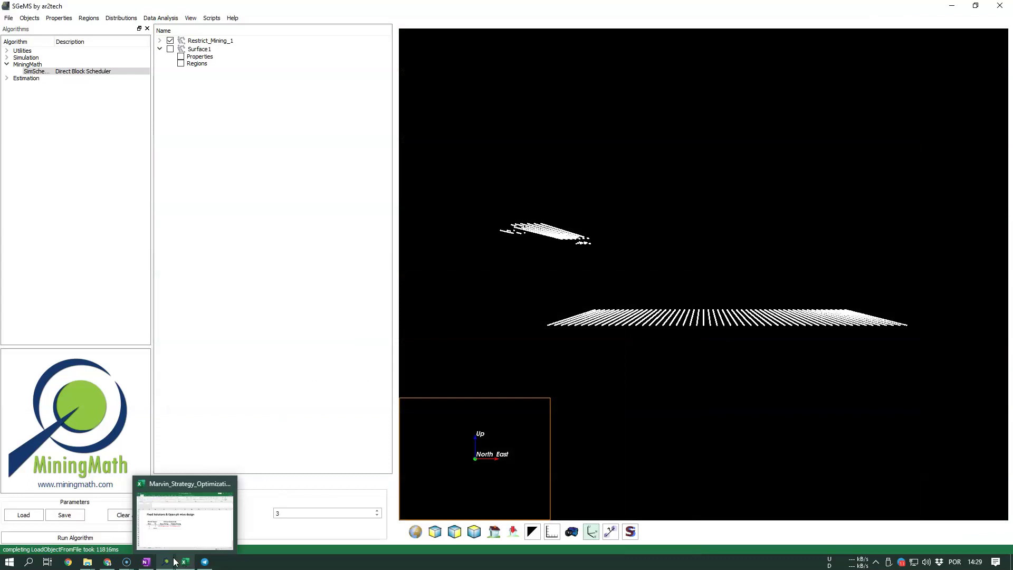
pyautogui.moveTo(622, 346); pyautogui.dragTo(535, 301)
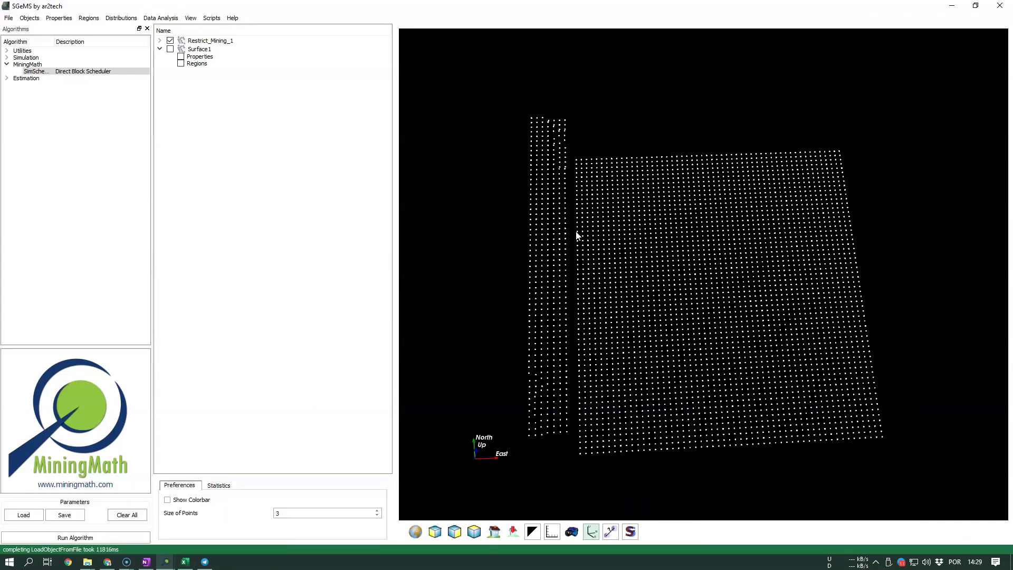
pyautogui.moveTo(728, 403); pyautogui.dragTo(631, 328)
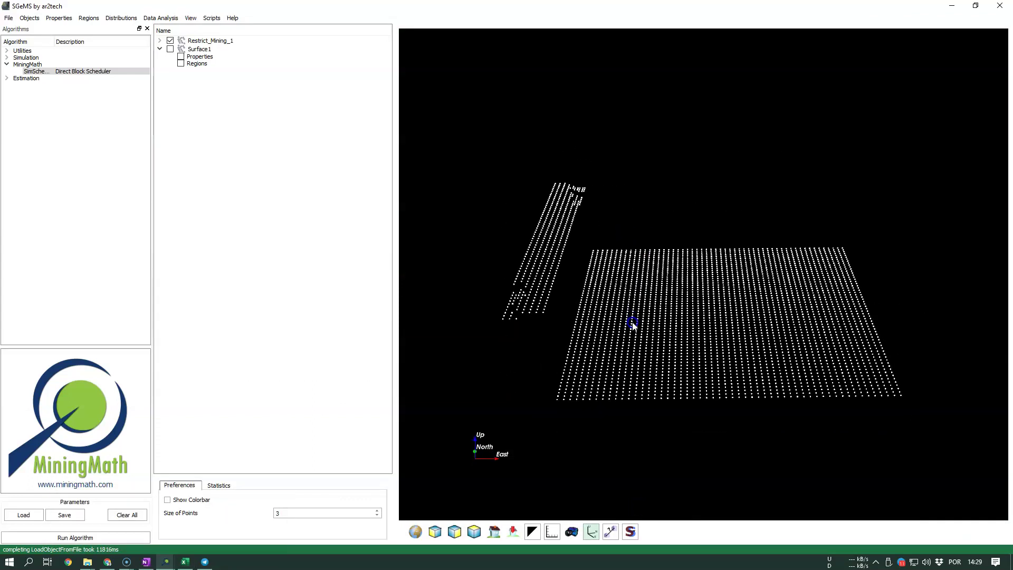
# - Switch to OneNote and place the text cursor before the word Topography in the title of page 12
pyautogui.click(146, 561)
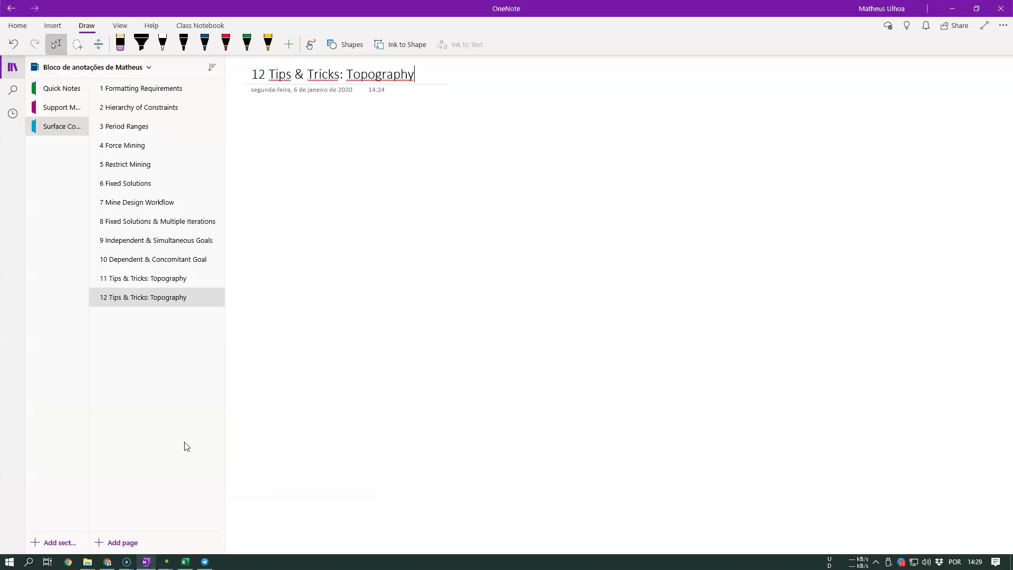
pyautogui.moveTo(417, 75); pyautogui.dragTo(348, 74)
pyautogui.click(348, 73)
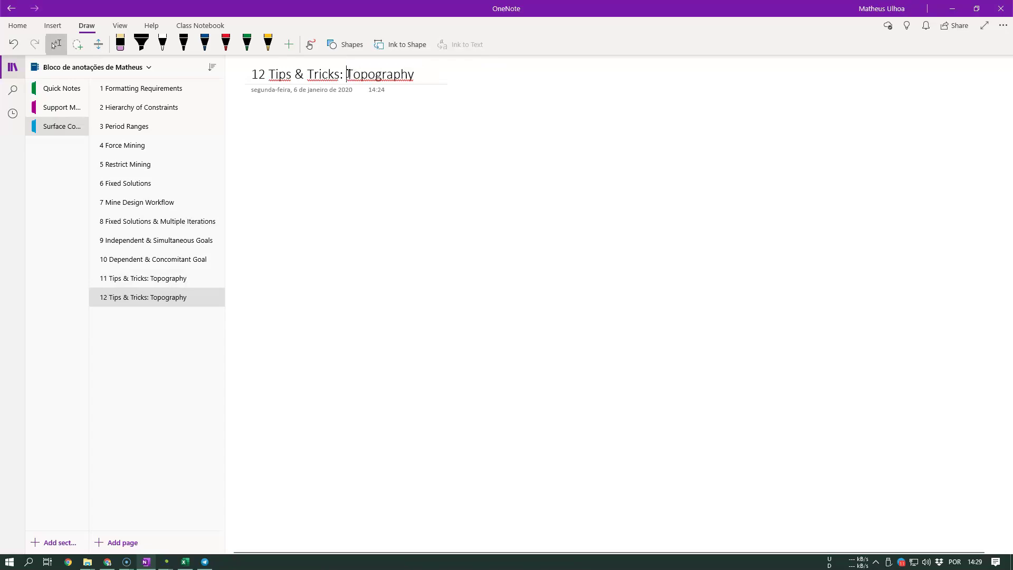